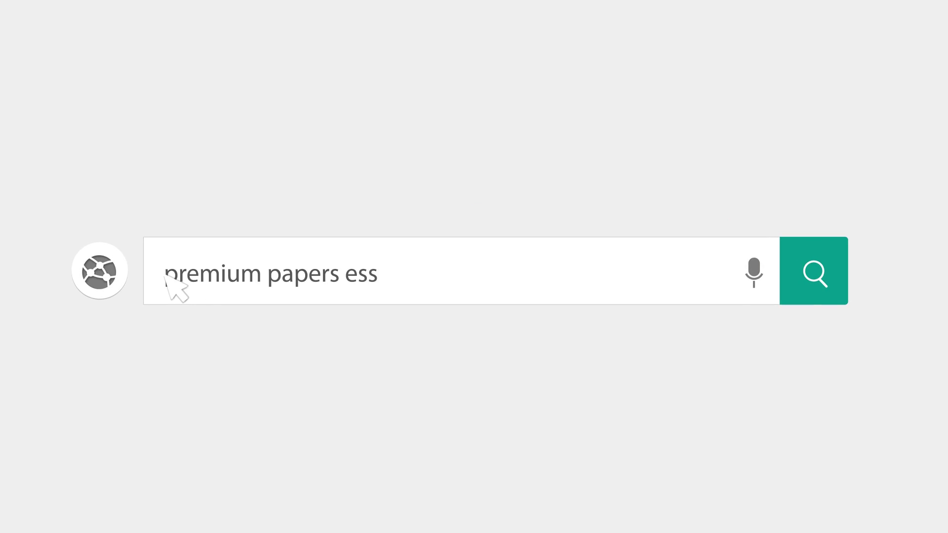
- Run the search for 'premium papers essay examples' to reach the Premium-Papers.com results
left_click(820, 295)
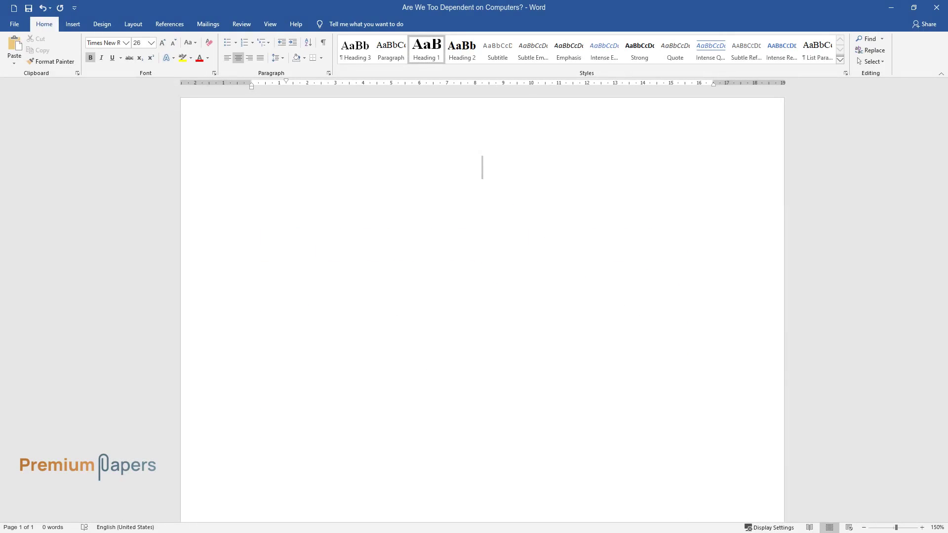
- Enter the title 'Are We Too Dependent on Computers?' and begin the paragraph on three common apples
type("Are We Too De")
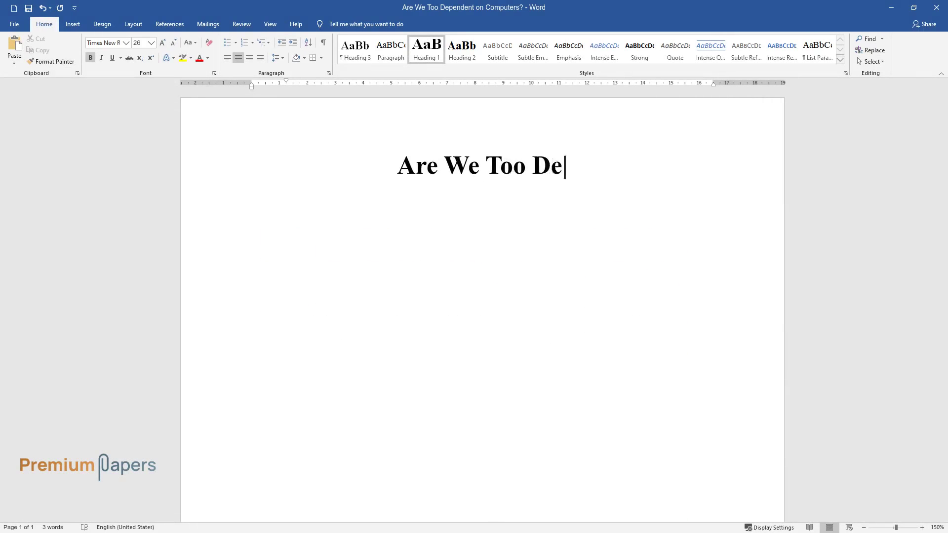
type("pendent on Computers?")
key("Return")
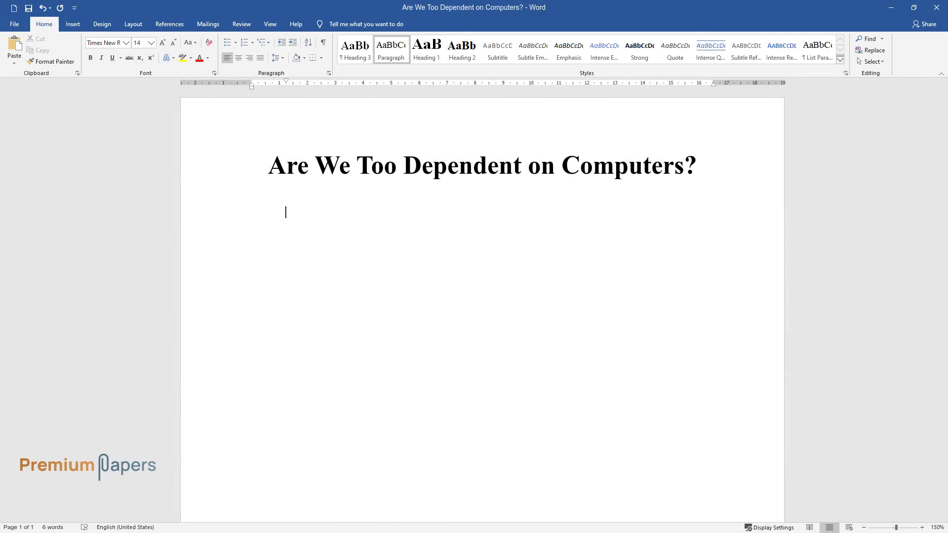
type("There are three common ")
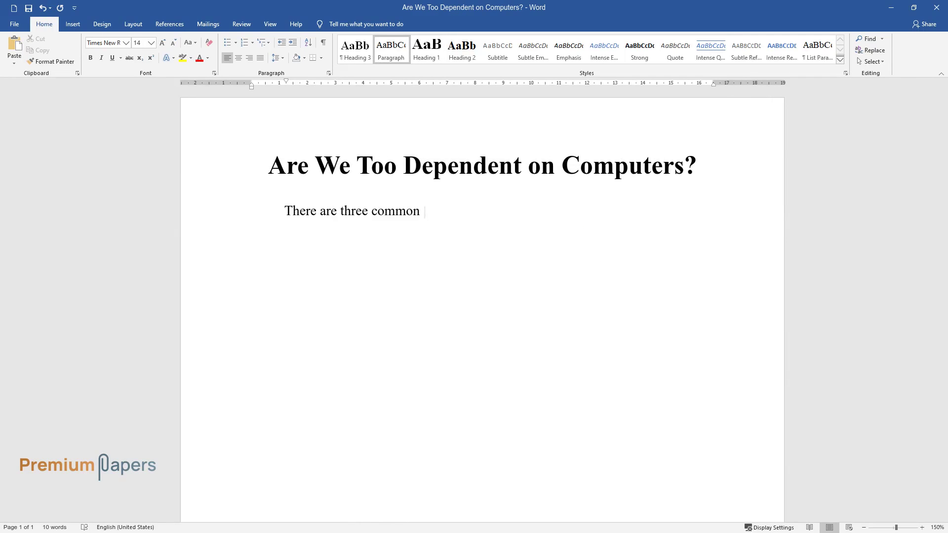
type("apples in the world – one was eaten")
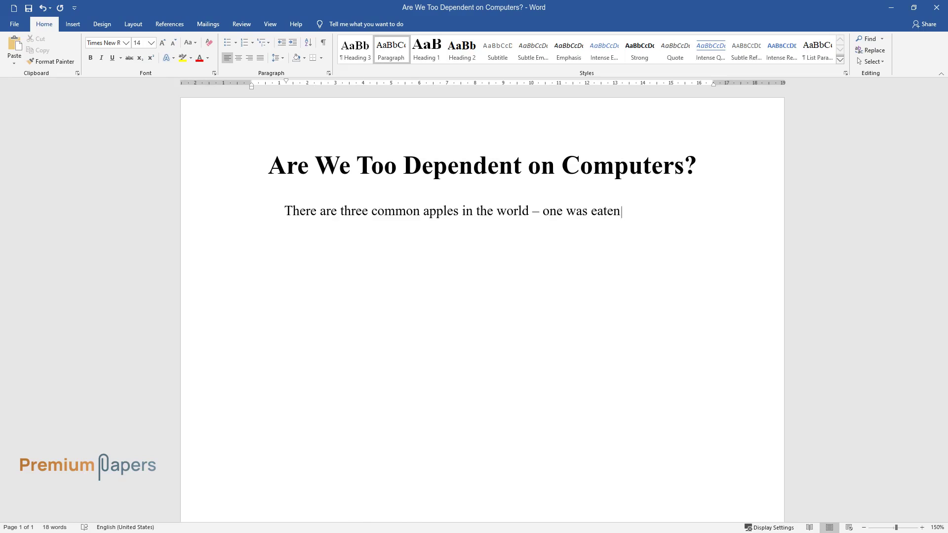
type(" by Eve when the world was")
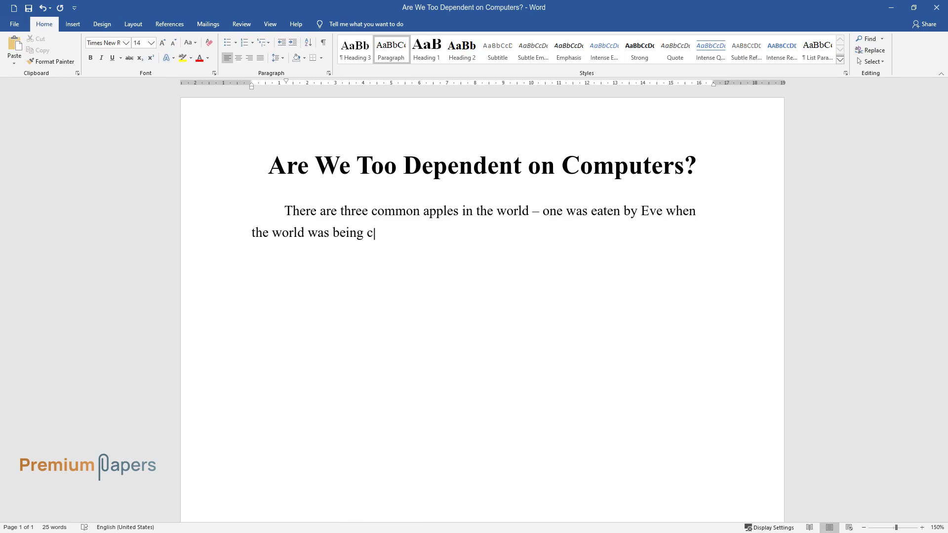
type(" being created; one hit Isaac Newton on the")
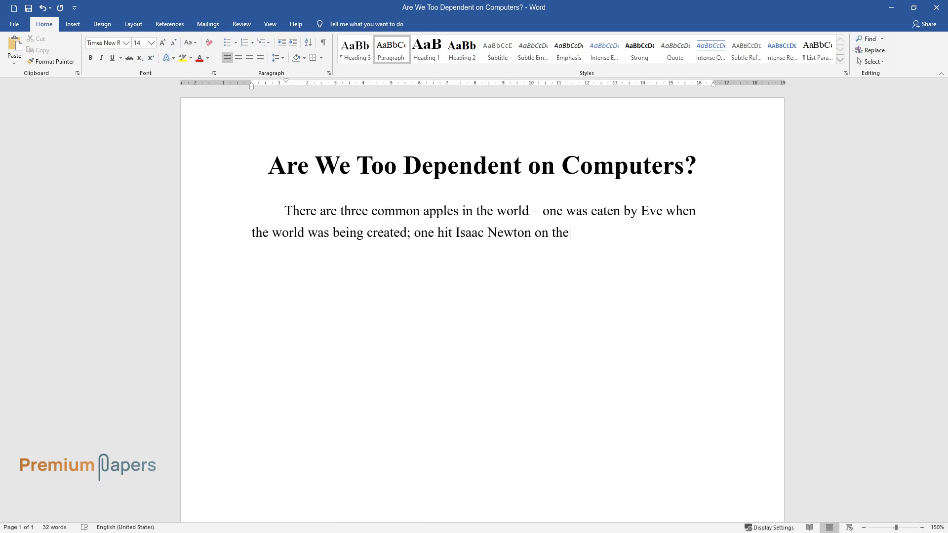
type(" head; leading to his discovery of")
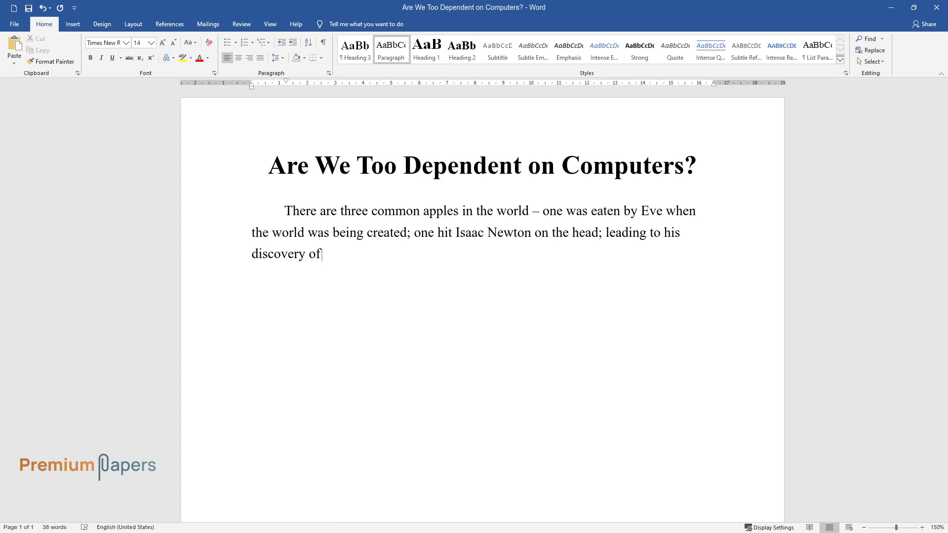
type(" gravitational force; and the last ")
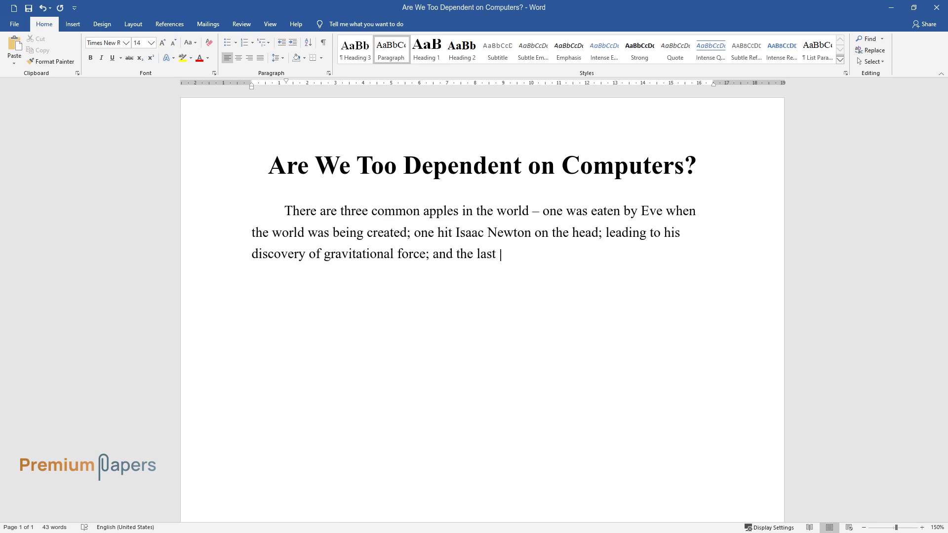
type("one is owned by Steve Jobs, which ")
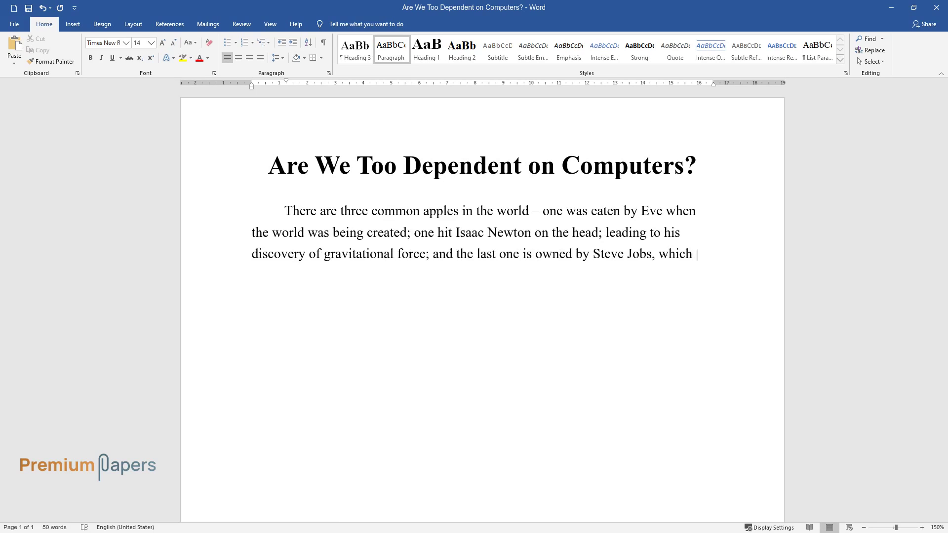
type("has revolutionized the world of modern technology; hence, changing th")
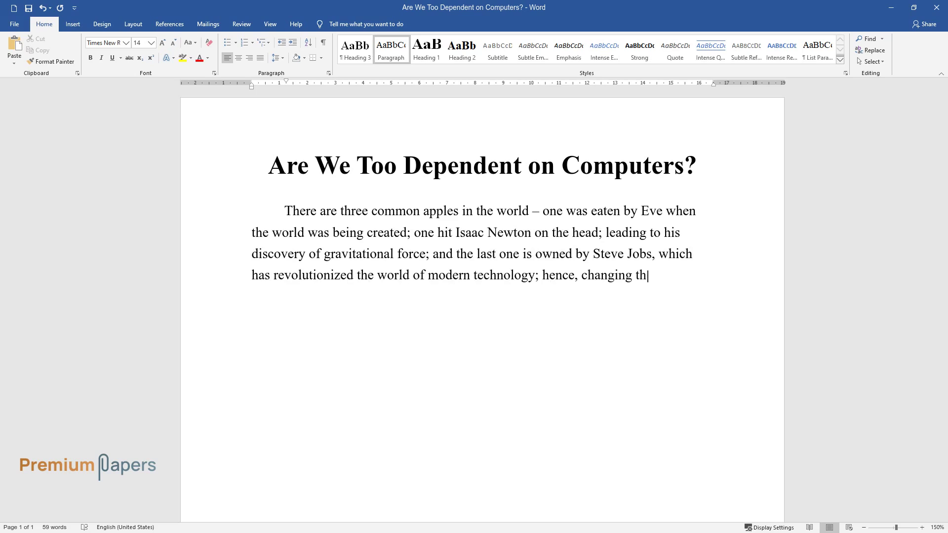
type("e way that people perceive the world, commu")
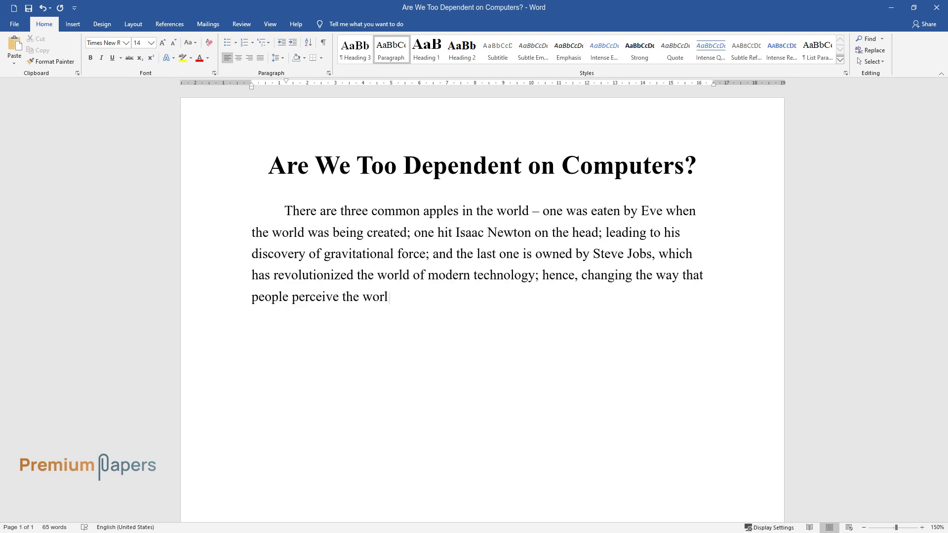
type("nicate, and execute duties")
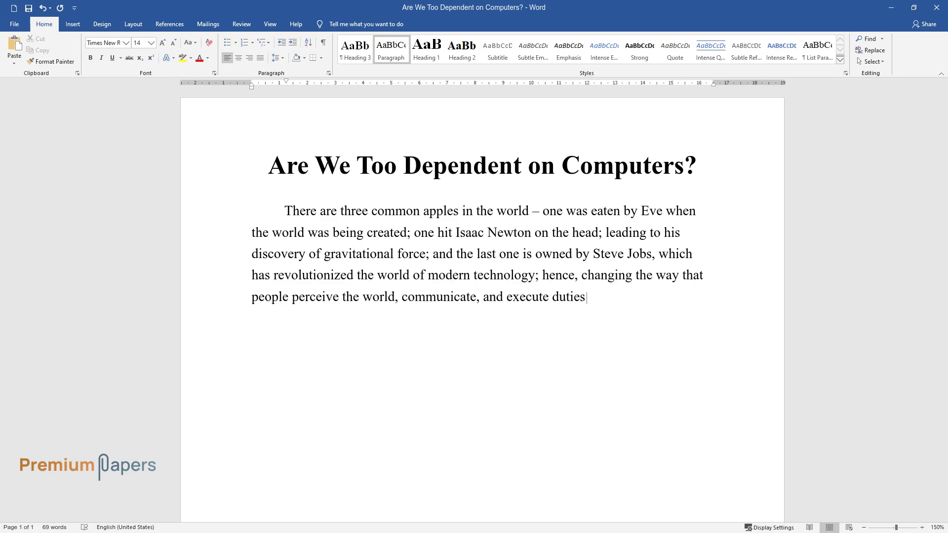
type(". When the iPad ")
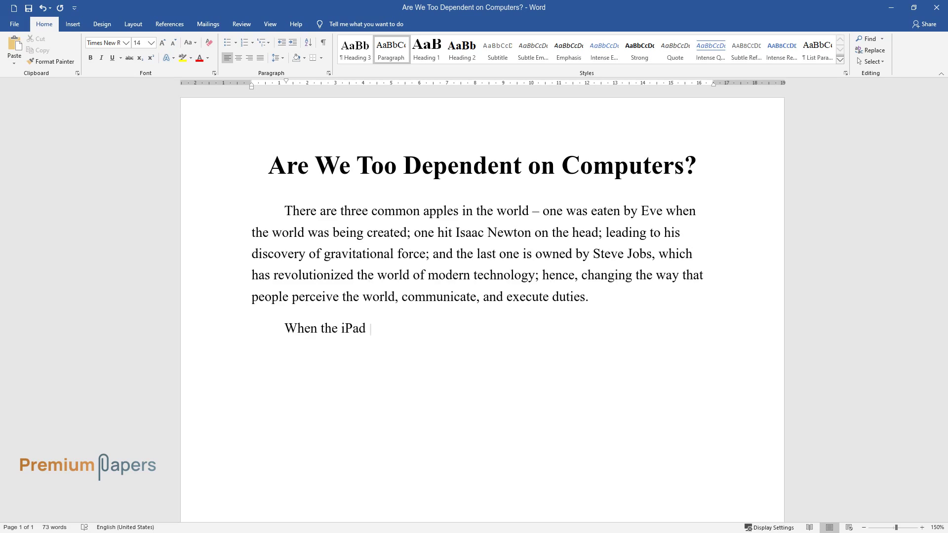
type("2 was officially released on March ")
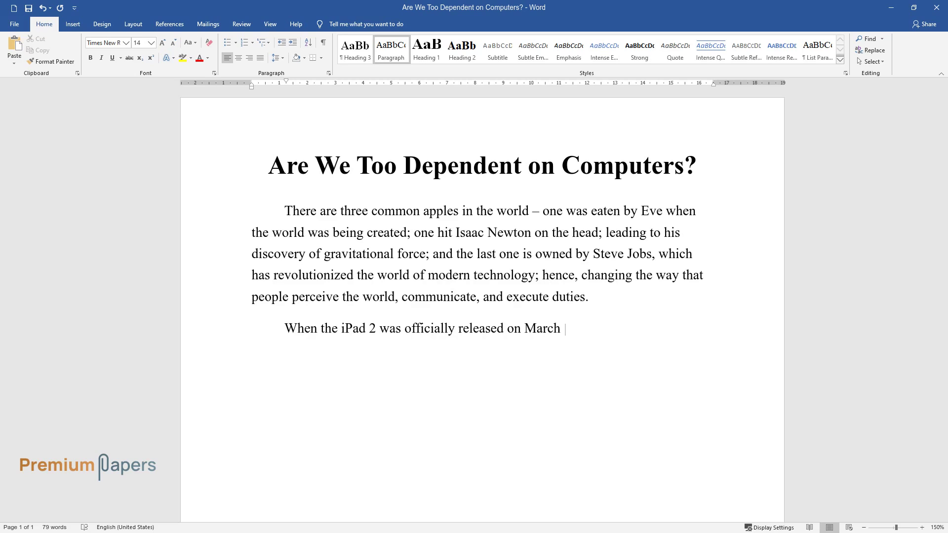
type("11th, people all over the world opt")
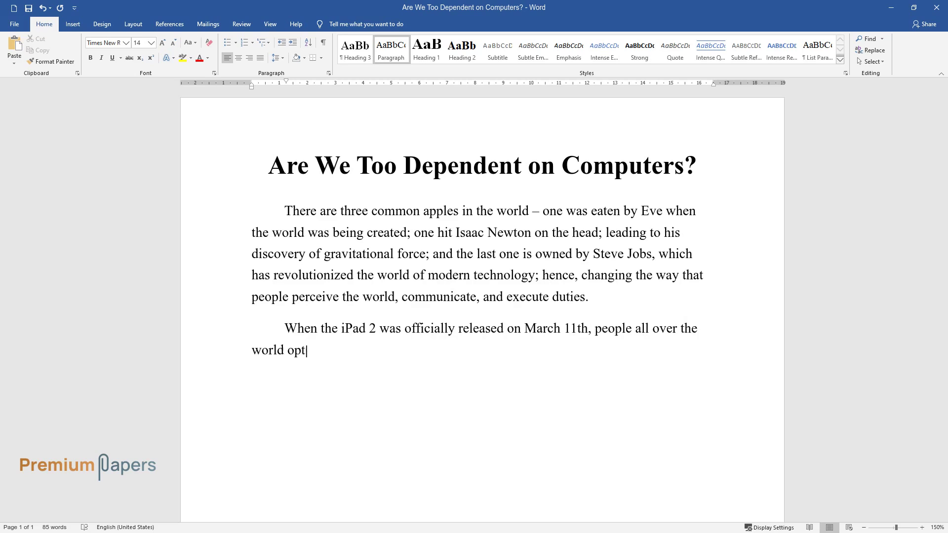
type("ed to sacrifice their sleeping time")
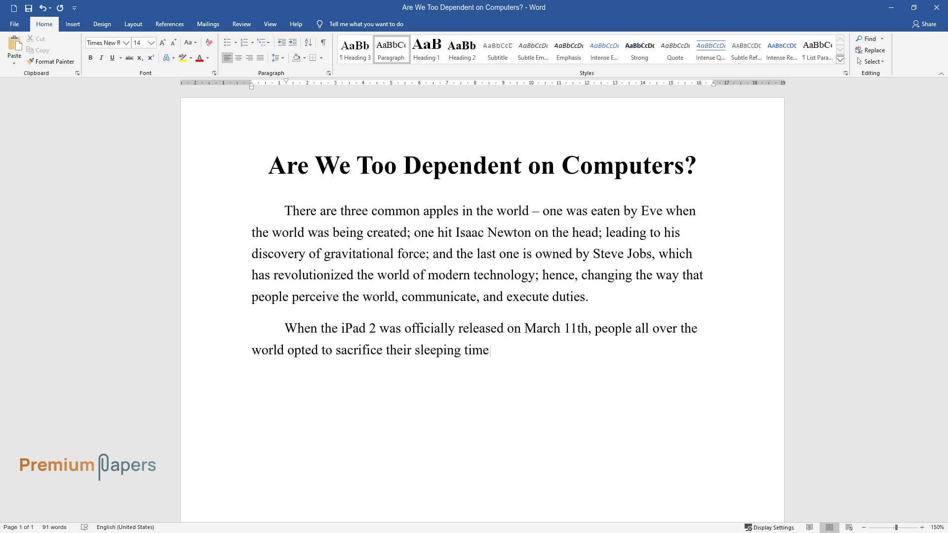
type(" to wait in line just to get the “m")
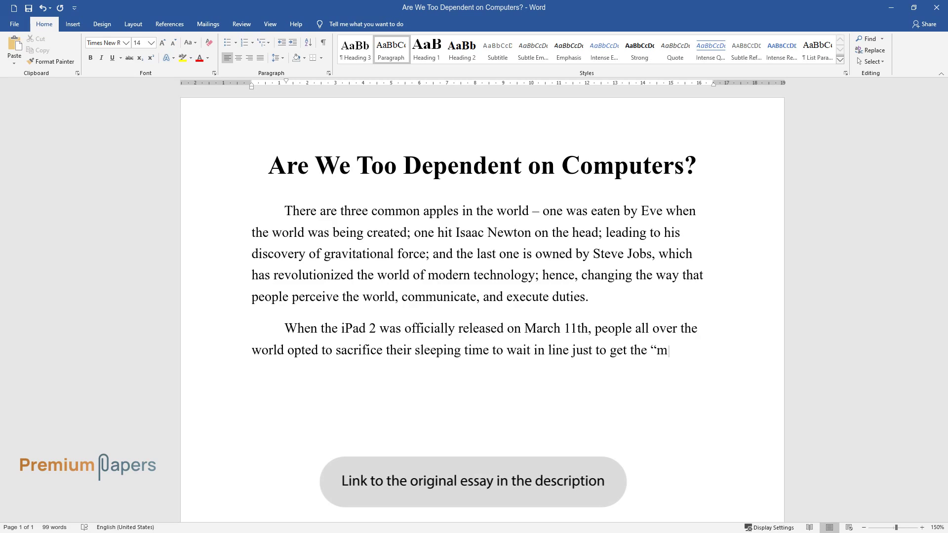
type("agical device” before the Apple sto")
- Finish the paragraph on how the iPad 2 changed the way people do things, then start another
scroll(483, 291, "down", 3)
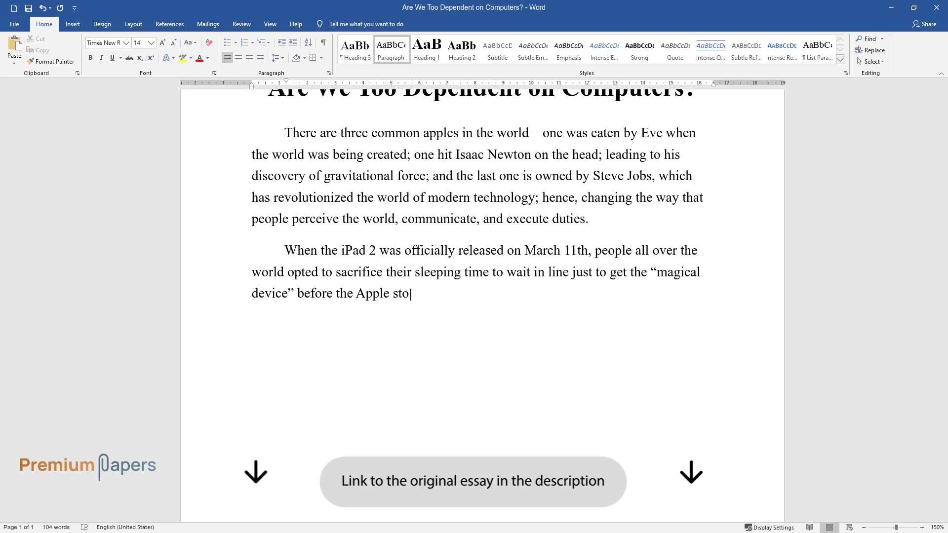
type("re could open its doors. This devic")
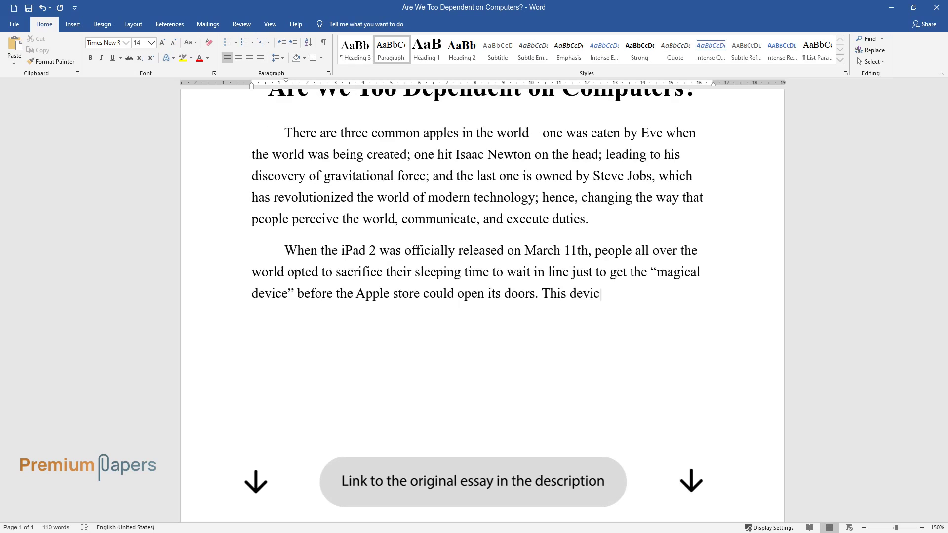
type("e has changed the way peop")
type("le do thi")
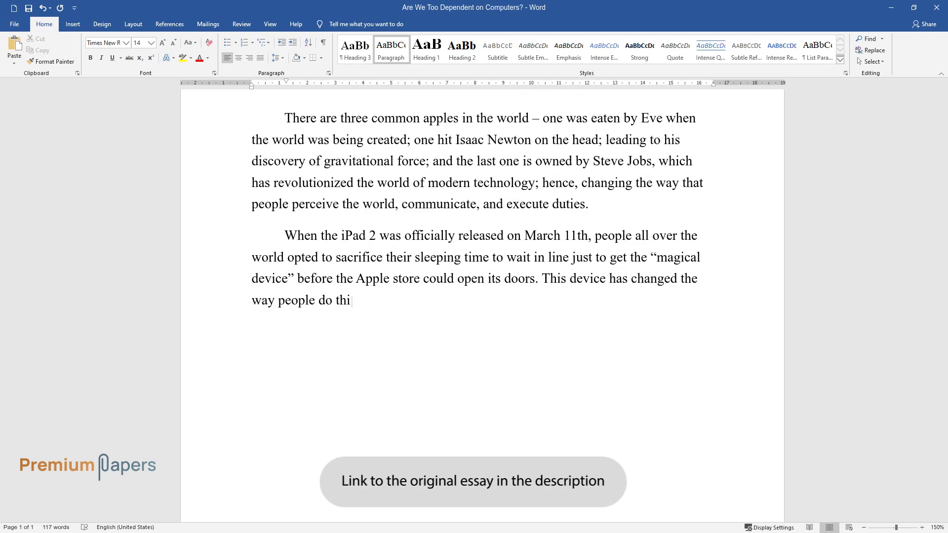
type("ngs, because of its numerous applic")
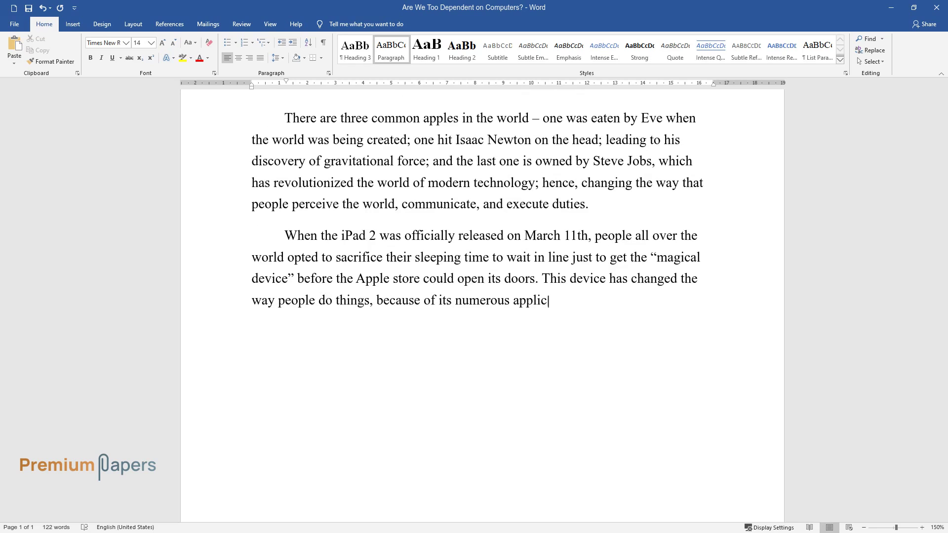
type("ations that include the worldwide w")
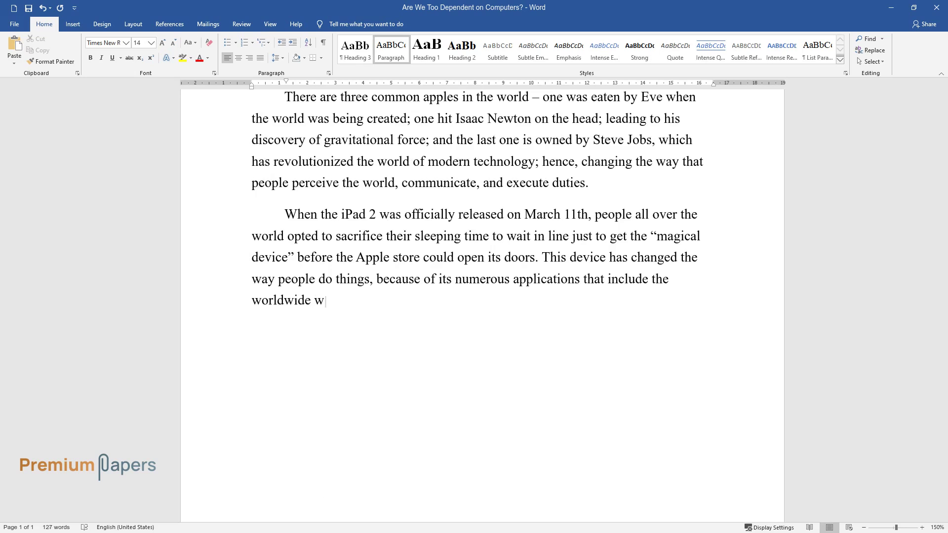
type("eb for browsing, sending, and recei")
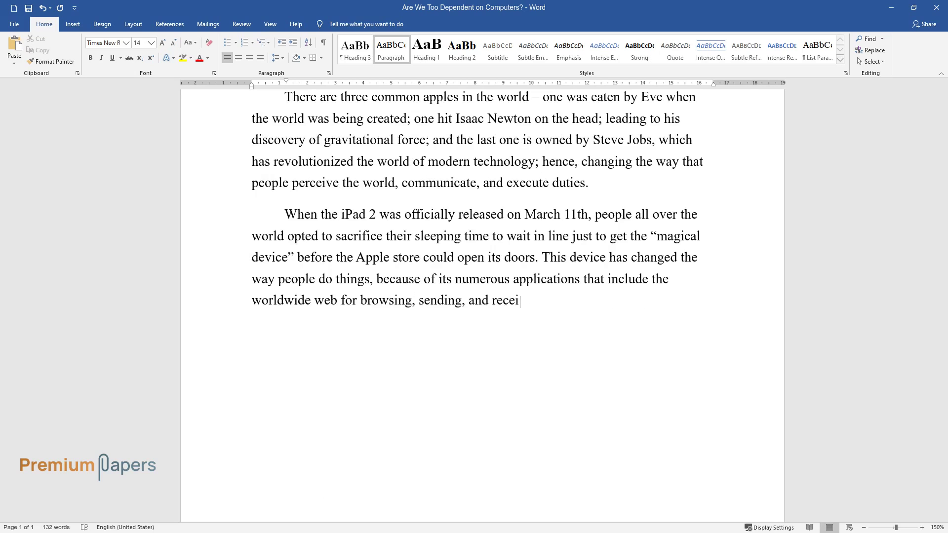
type("ving e-mails and numerous multimedia")
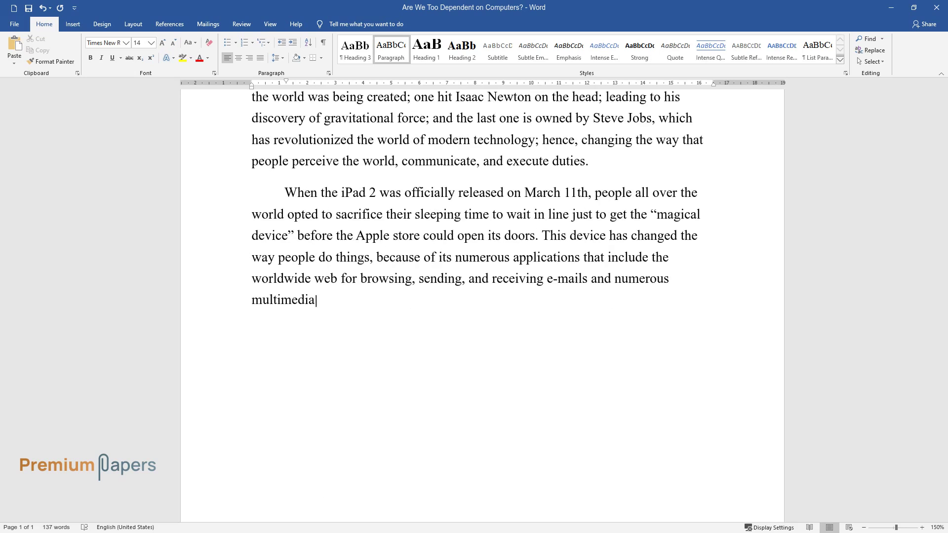
type(" applications such as the camera, video, and music player.")
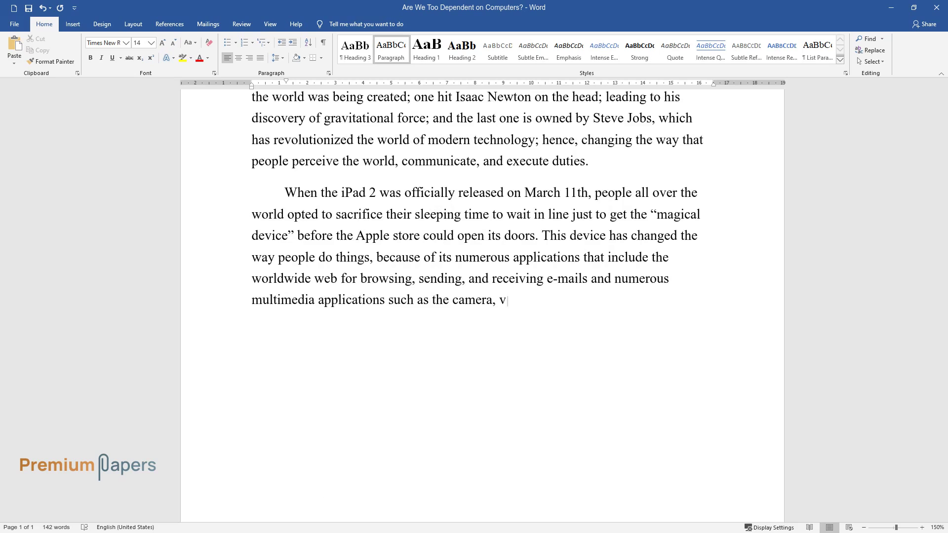
key("Return")
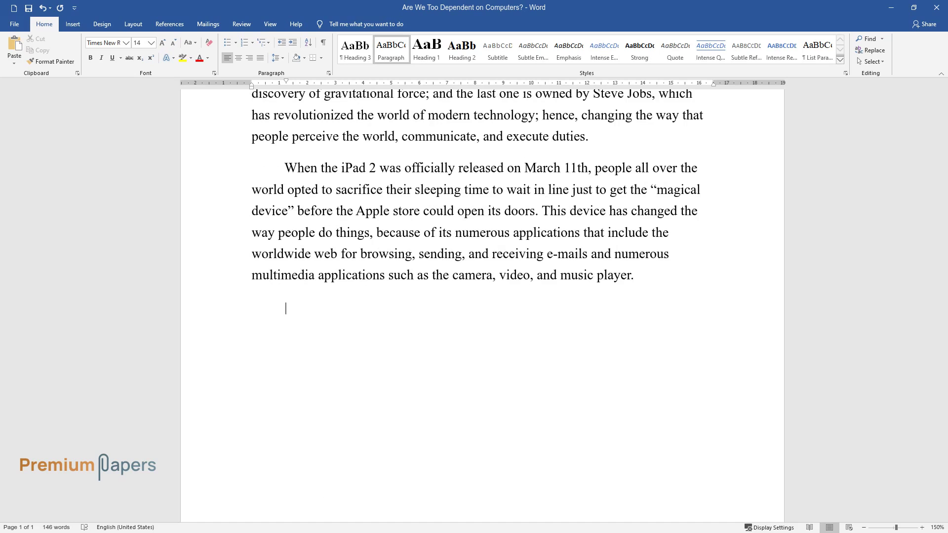
- Write the 'In addition, it is also game-enabled…' paragraph ending 'are people too dependent on computers?'
type("In addition, it is also g")
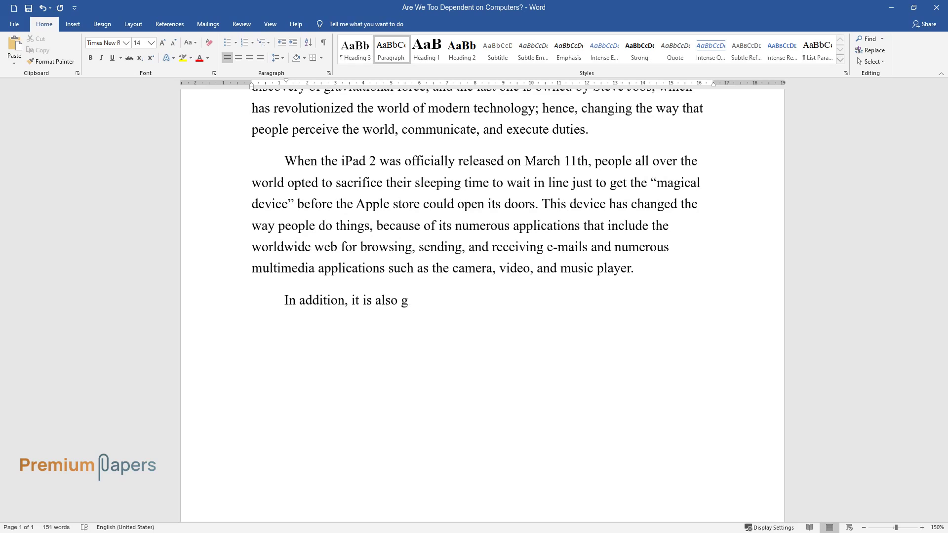
type("ame-enabled and can be used to rea")
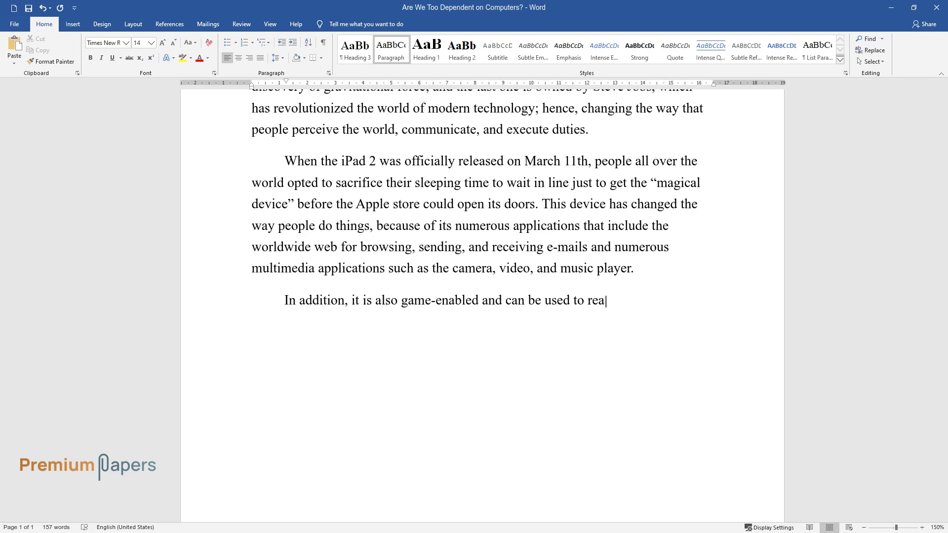
type("d e-books and record notes. iPad 2")
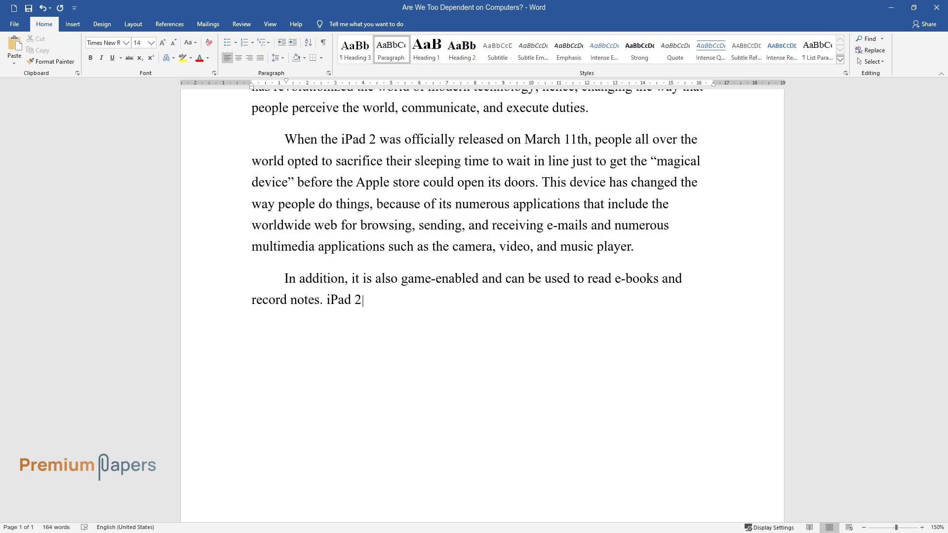
type(" is just an example of how eager p")
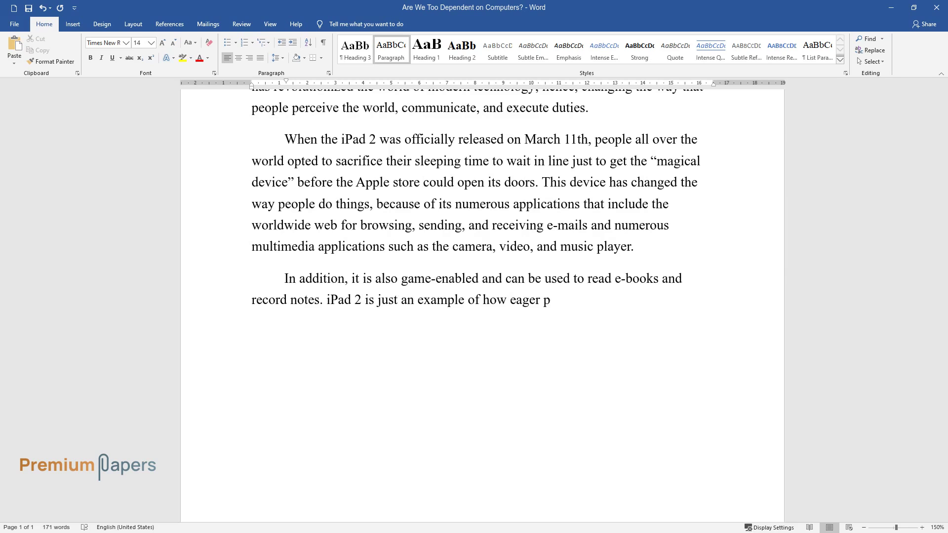
type("eople are to get closer in touch w")
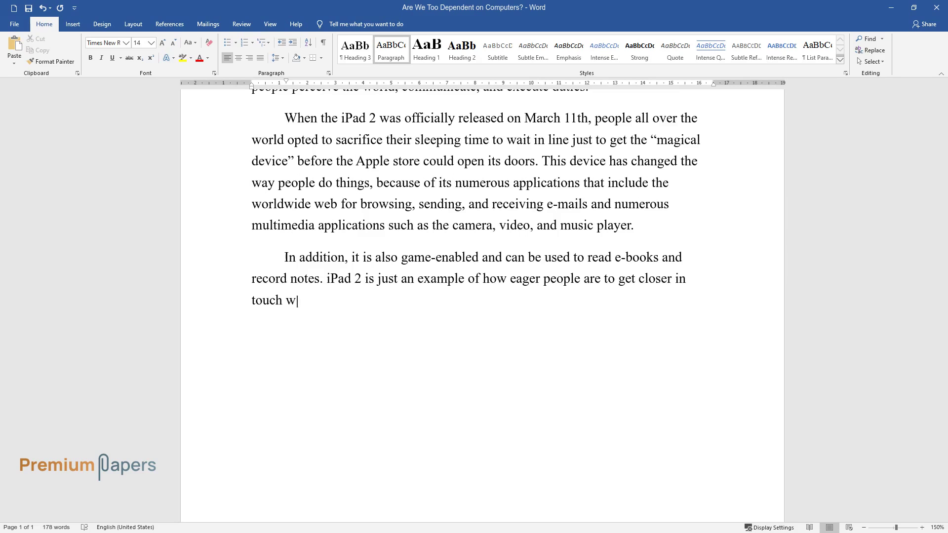
type("ith the improved lifestyle that i")
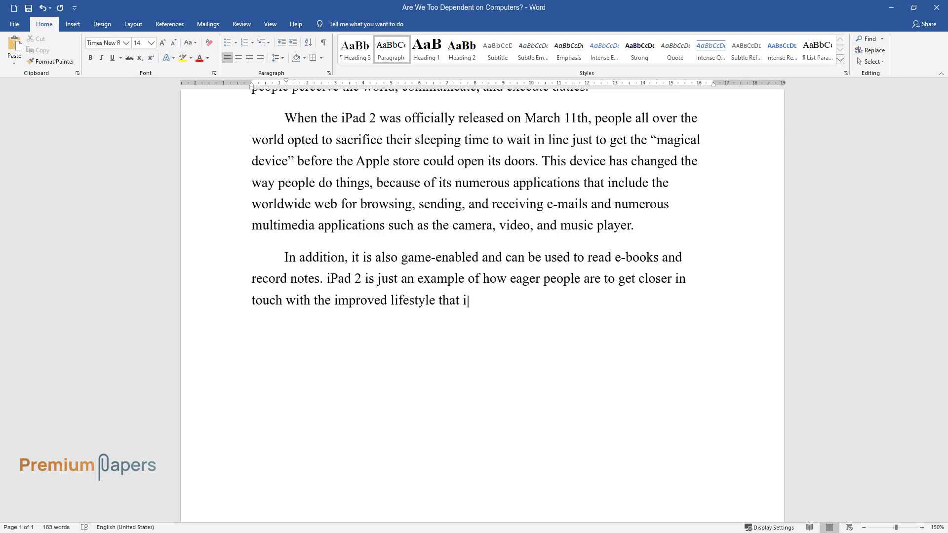
type("s associated with the numerous adv")
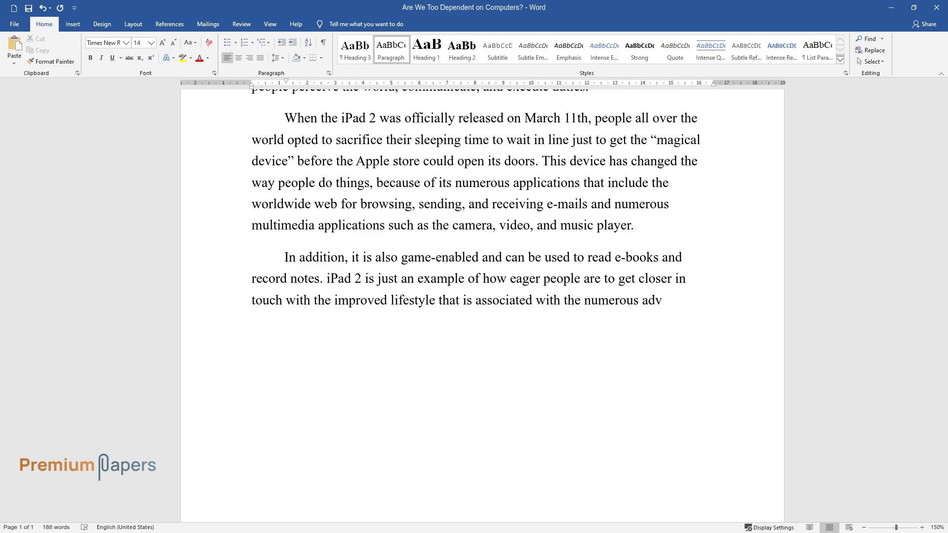
type("anced products of technology prese")
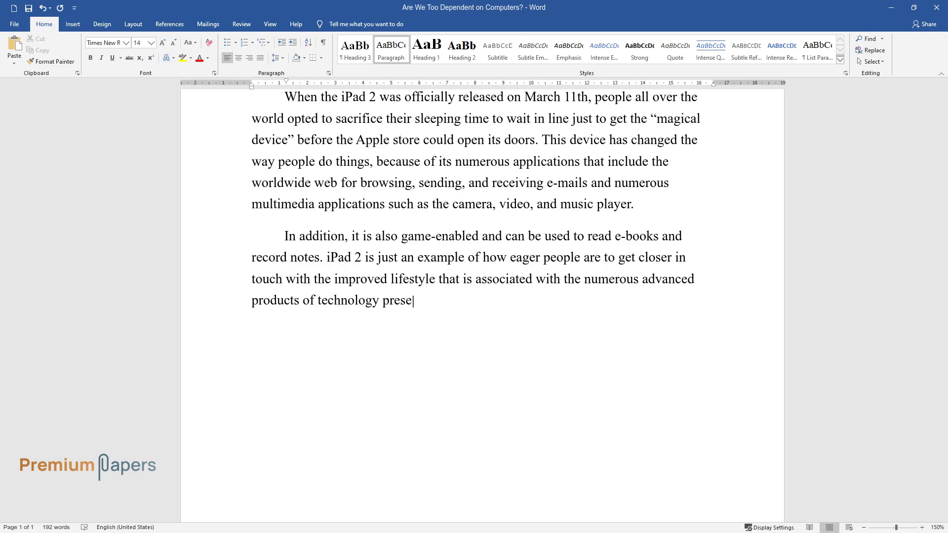
type("nt in contemporary society. Howeve")
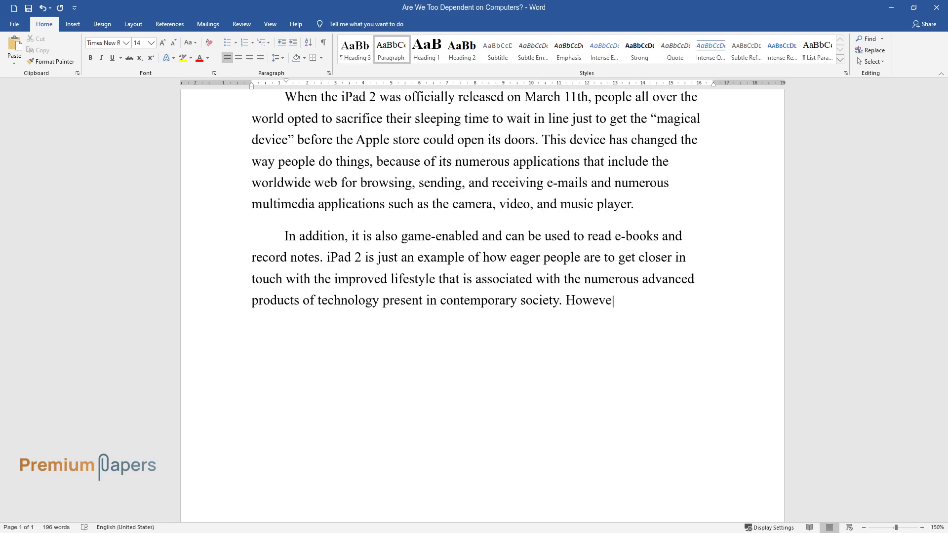
type("r, as a result of the increased problems c")
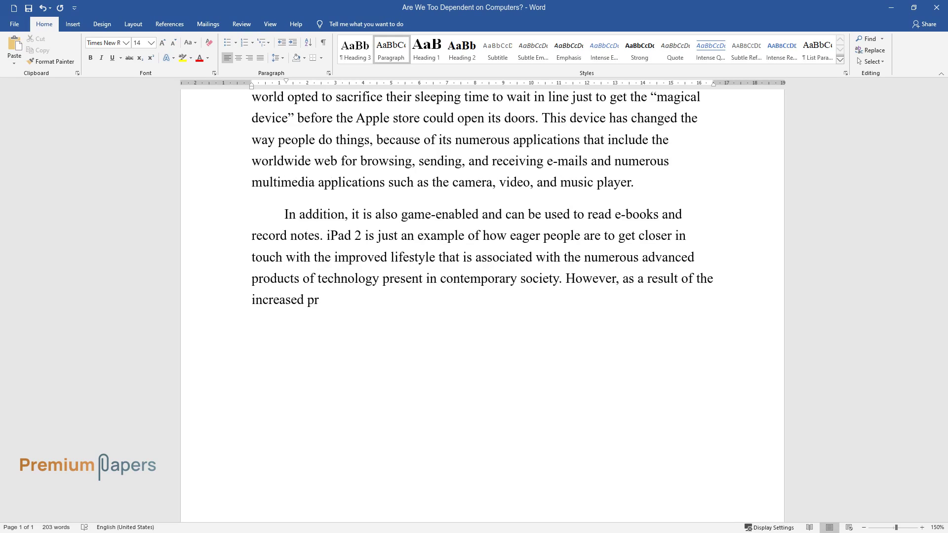
type("aused by the increased hum")
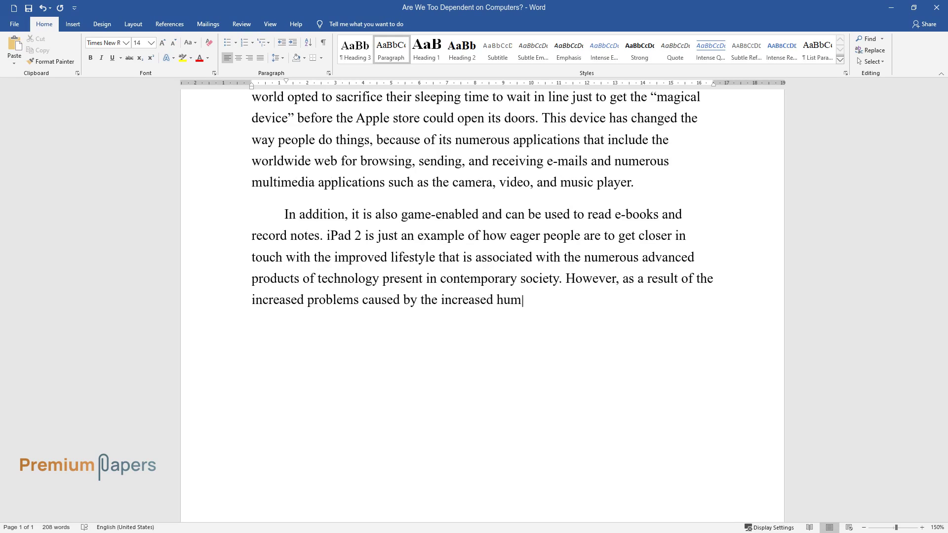
type("an dependence on modern technology")
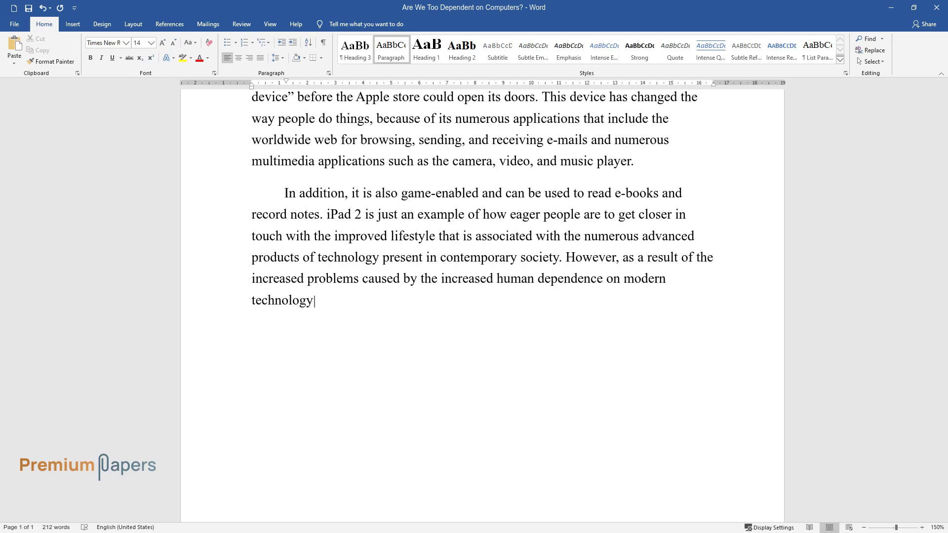
type(", one primary question arises – ar")
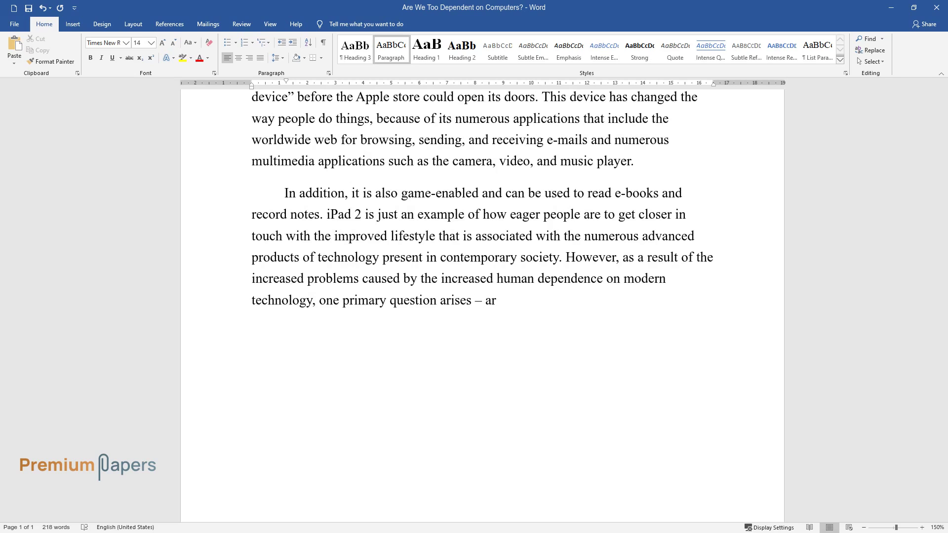
type("e people too dependent on computer")
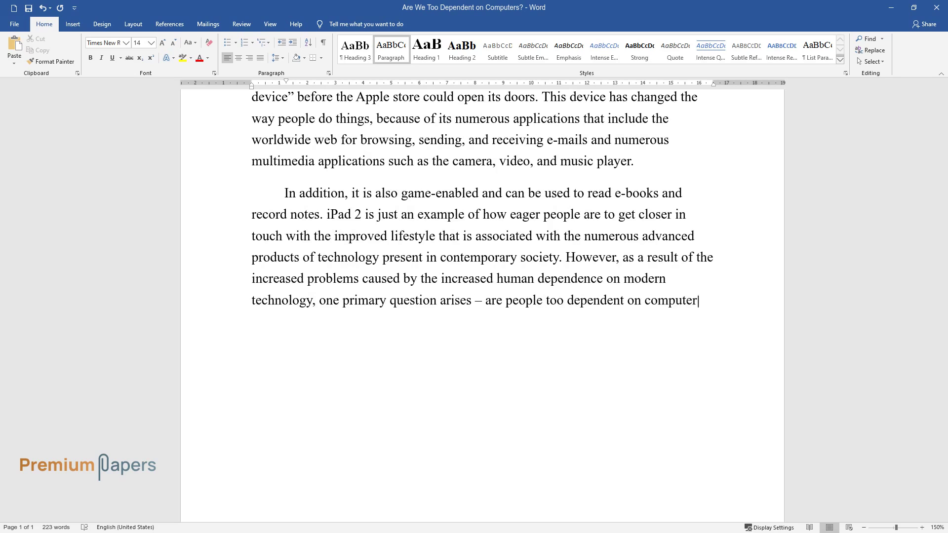
type("s?")
key("Return")
- Write the 'Although since the introduction of computer technology…' paragraph about teenagers spending hours on Facebook
type("Although since ")
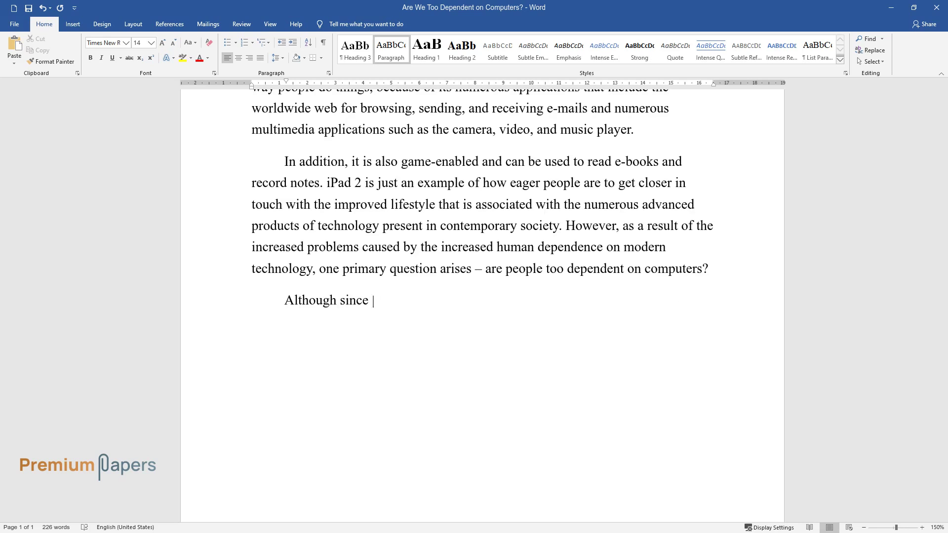
type("the introduction of computer techno")
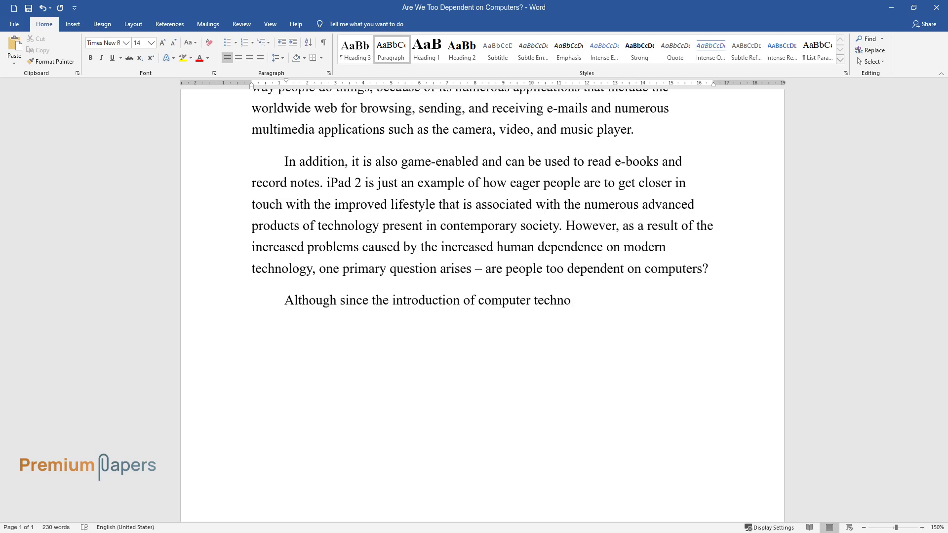
type("logy, the world has become a better place, this technological innovation has numerous nega")
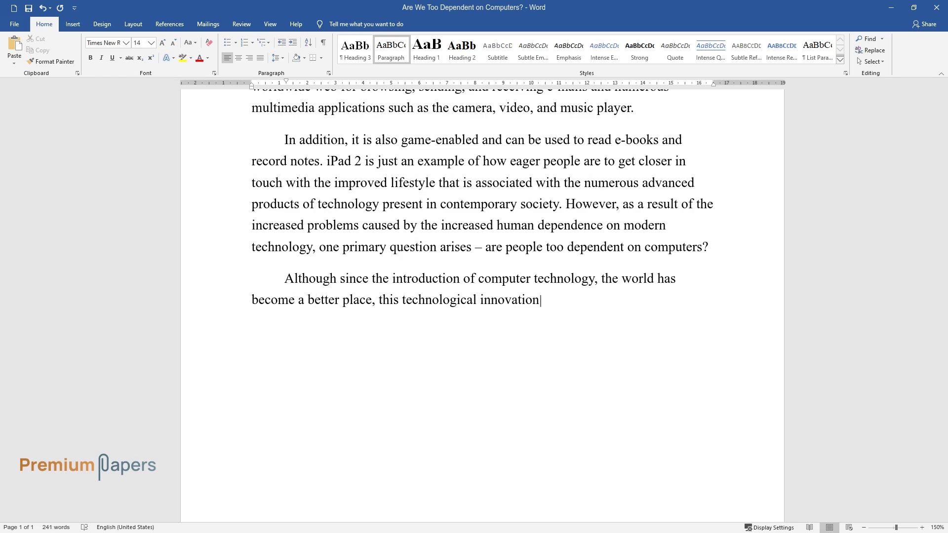
type("tive effects, espe")
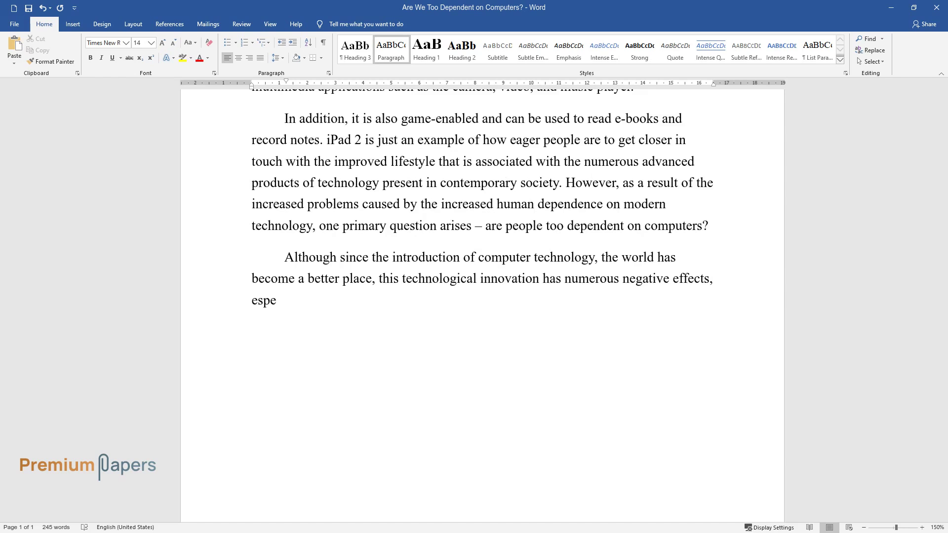
type("cially on teenagers. For example, m")
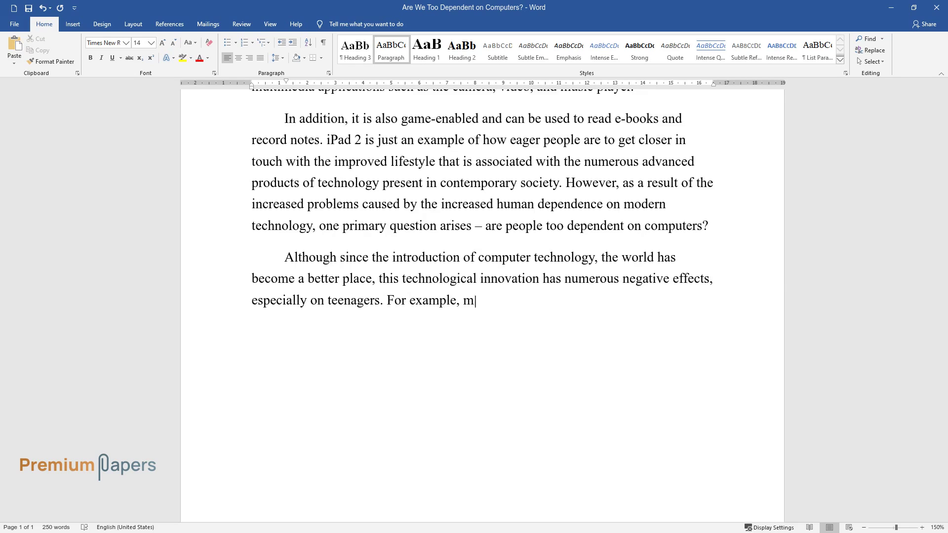
type("ost teenagers tend to spend numerous hours browsing through so")
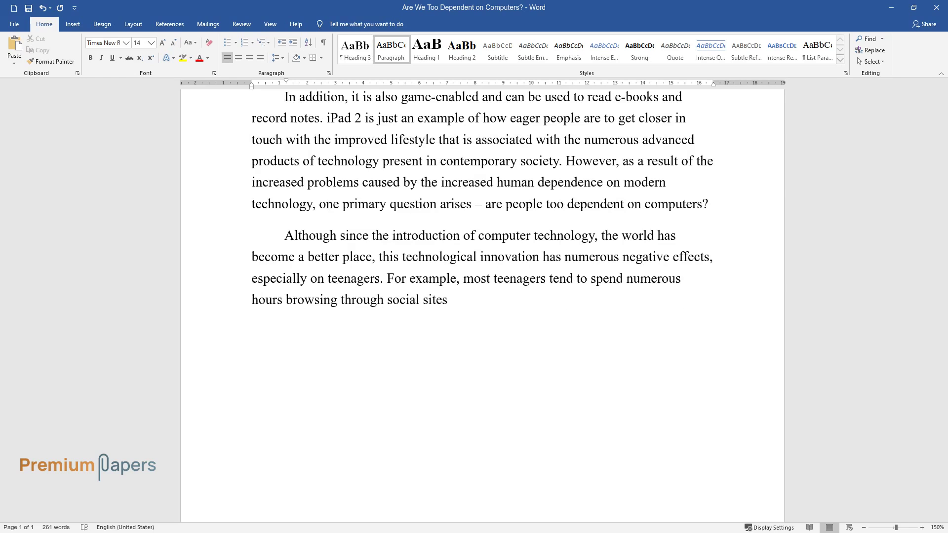
type("cial sites such as Facebook without taking in")
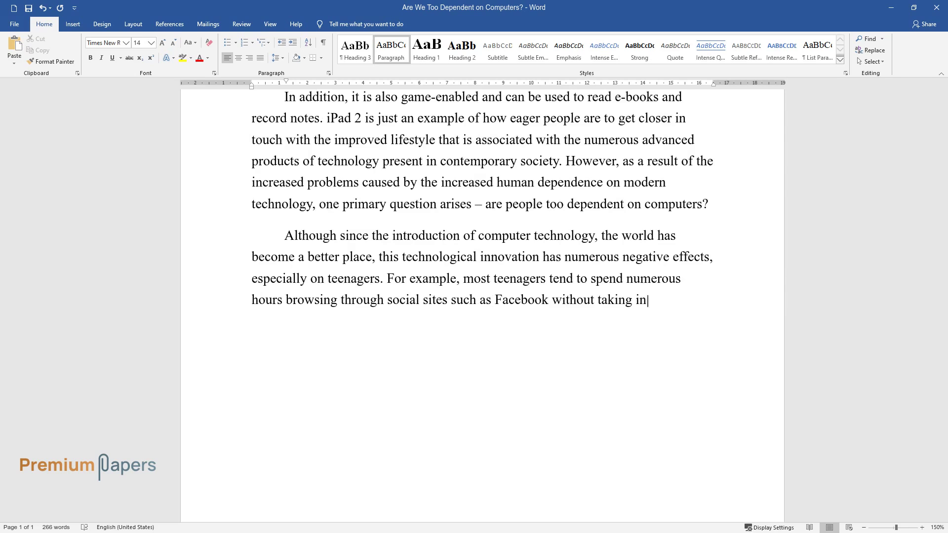
type("to consideration the nature of the e")
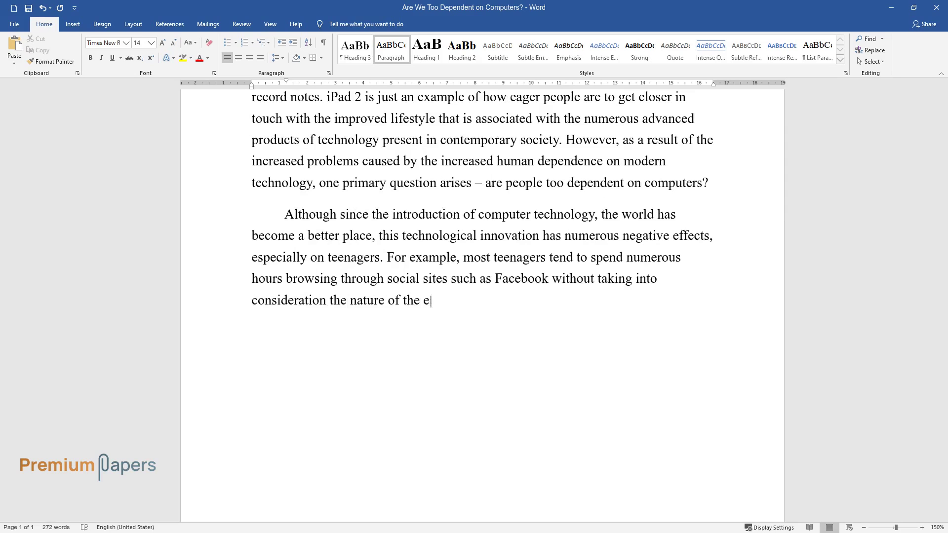
type("ffects such tendencies have on other")
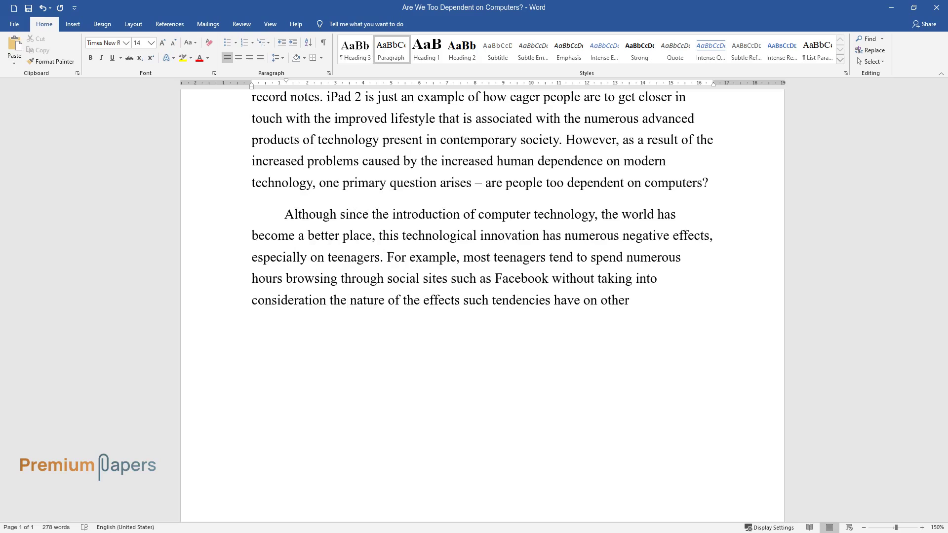
type(" aspects of their lives such as comm")
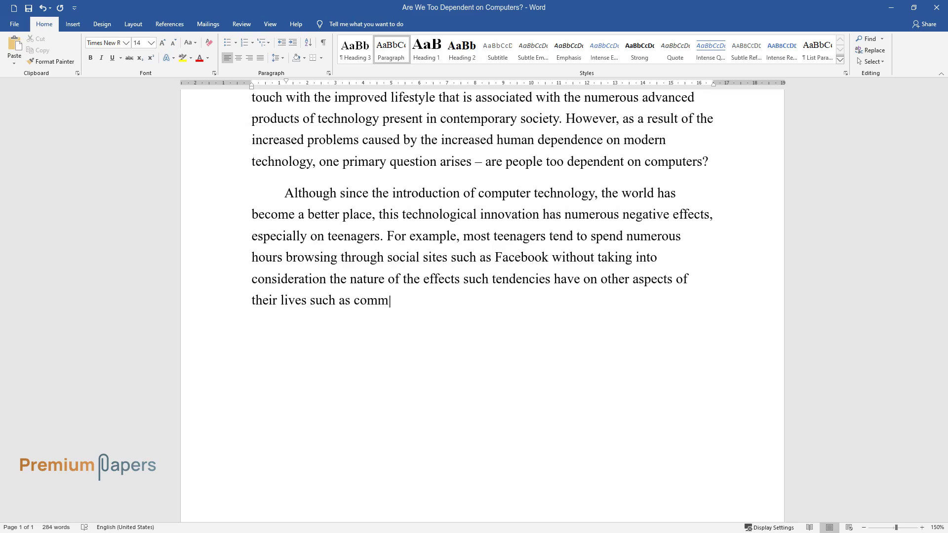
type("unication and socialization.")
- Add the 'In addition, people have a trend…' paragraph on laziness and identity theft, ending 'numerous losses.'
key("Return")
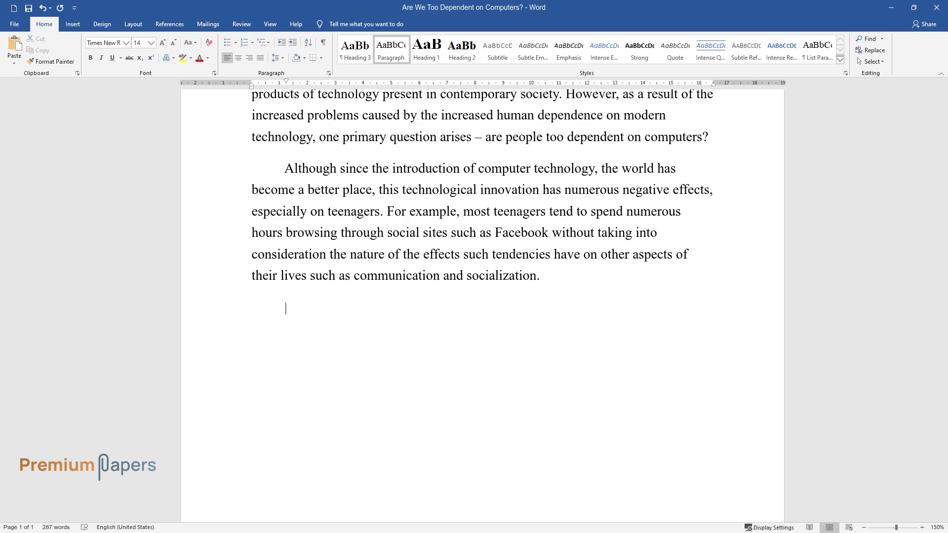
type("In addition, people have a")
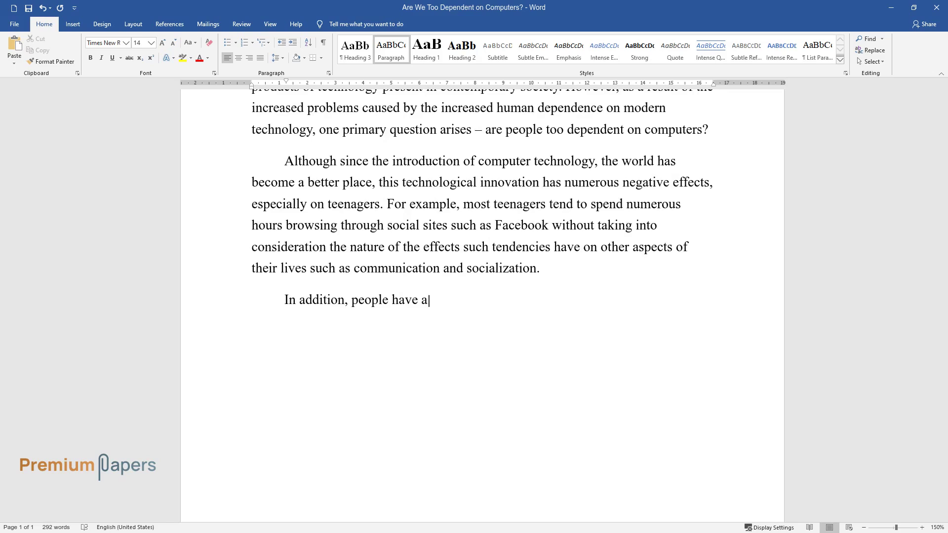
type(" trend of laying back and letting ")
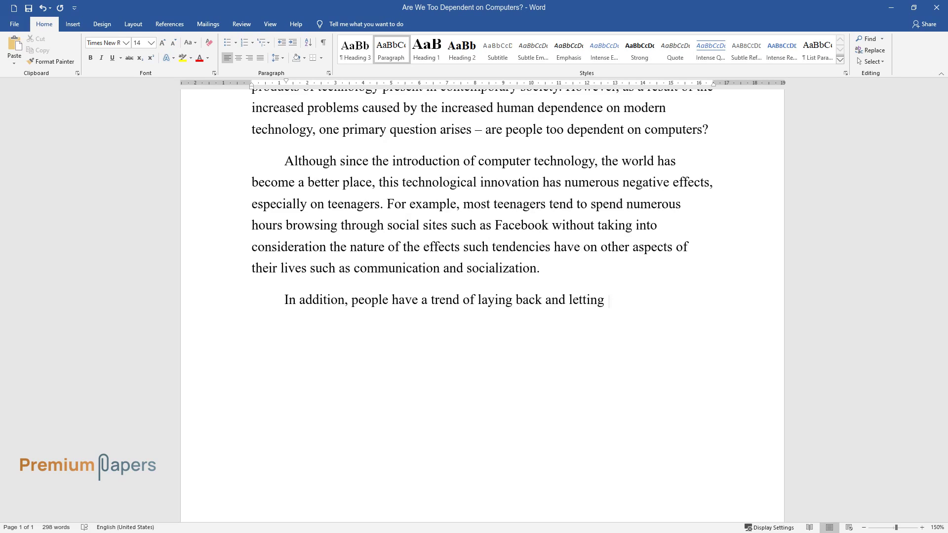
type("their computers do most of their cho")
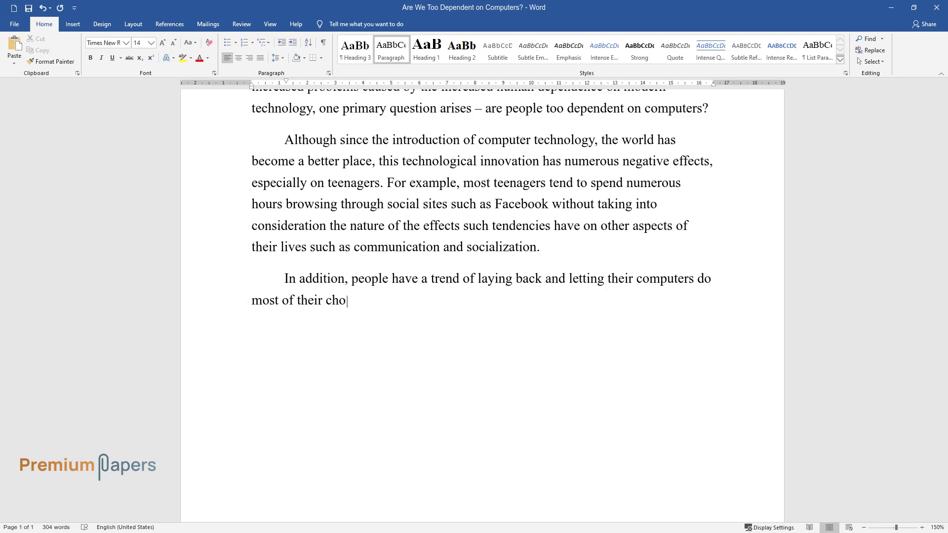
type("res; hence, encouraging laziness an")
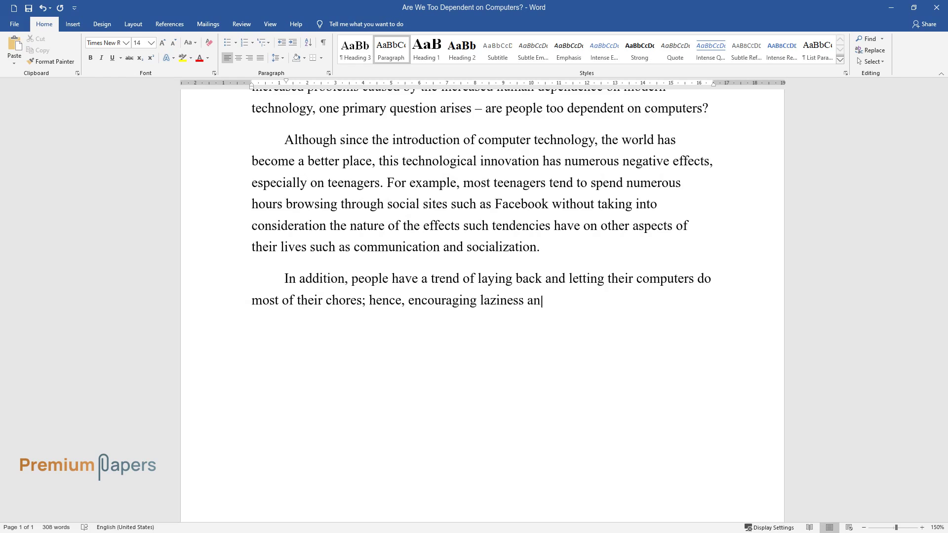
type("d discouraging innovation. On the o")
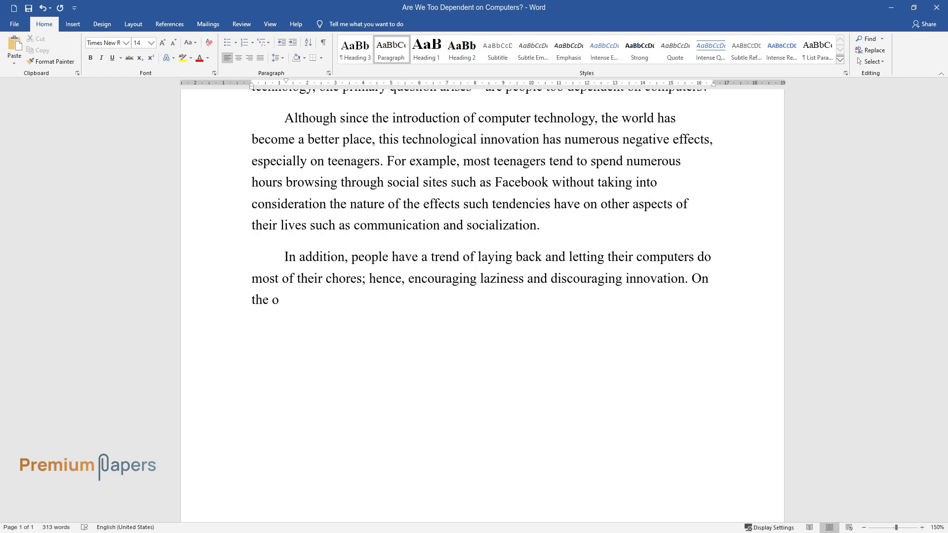
type("ther hand, because of the universal usage of the internet, personal in")
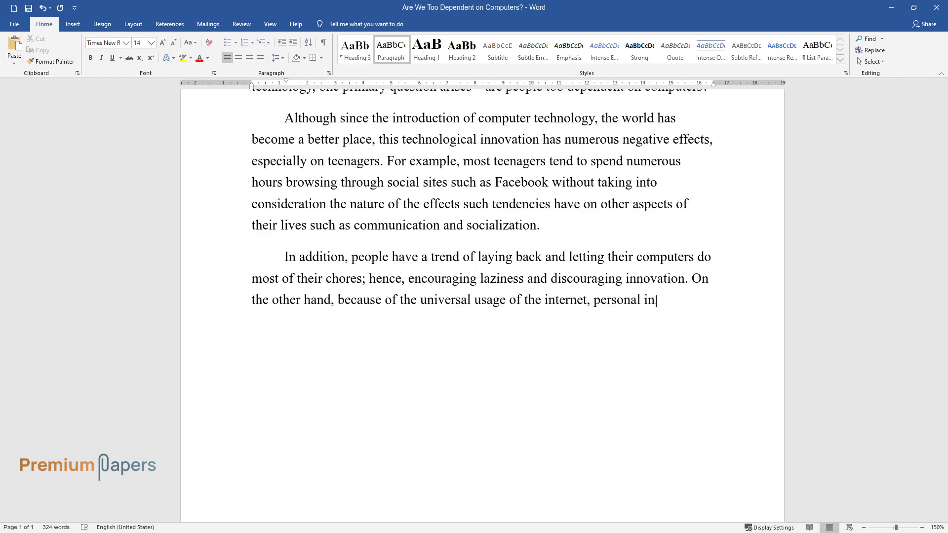
type("formation may be accessible to others, as evidenced by the increased cases of identity t")
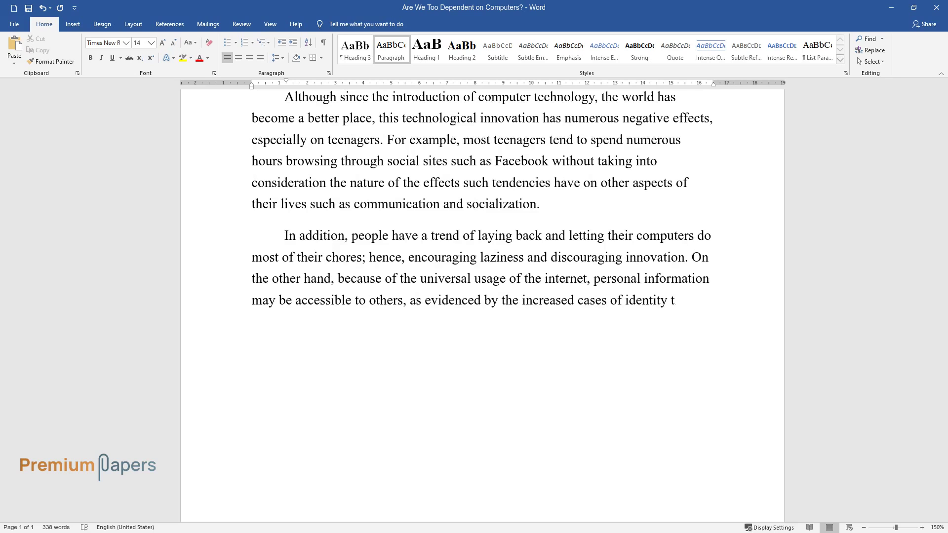
type("heft that have cost many organizati")
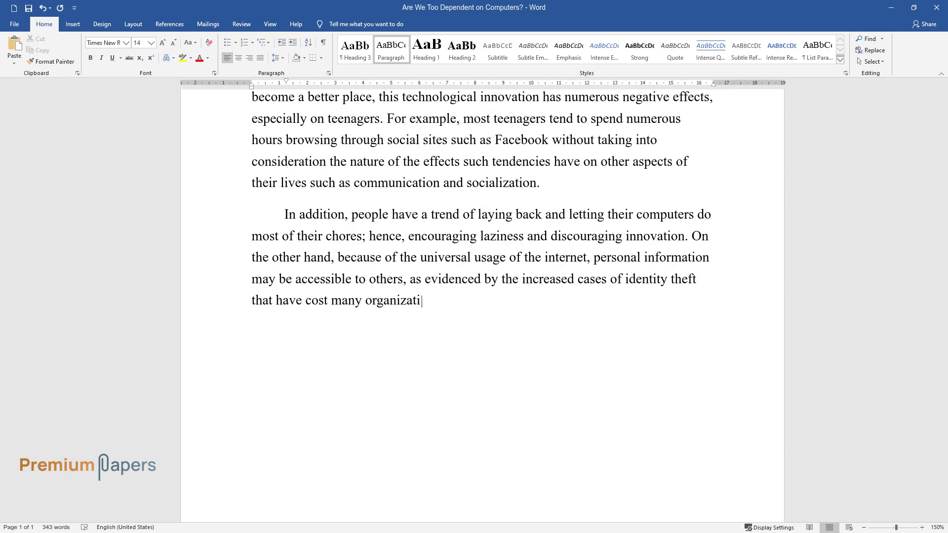
type("ons numerous losses.")
key("Return")
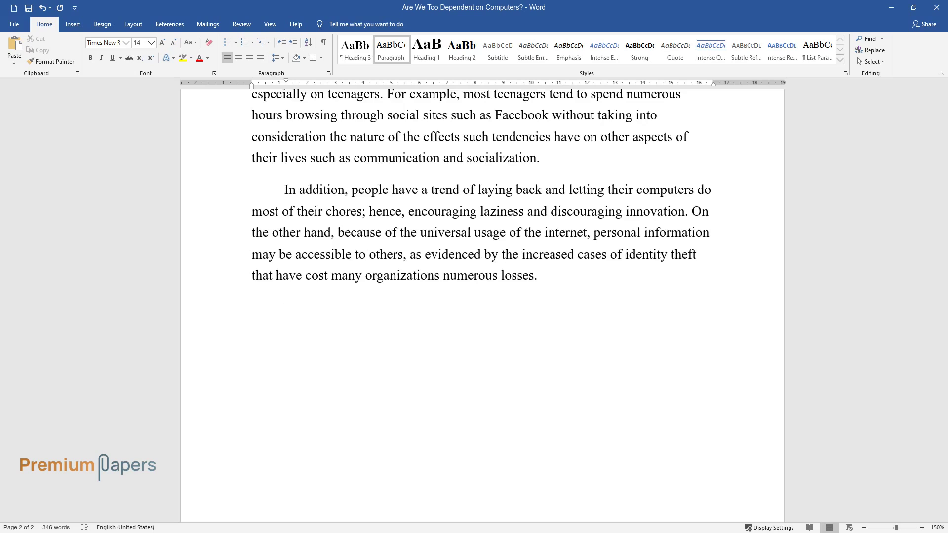
- Write the 'Regardless of all this…' paragraph citing Botox, ending 'not technology.'
type("Regardless of all this, it is")
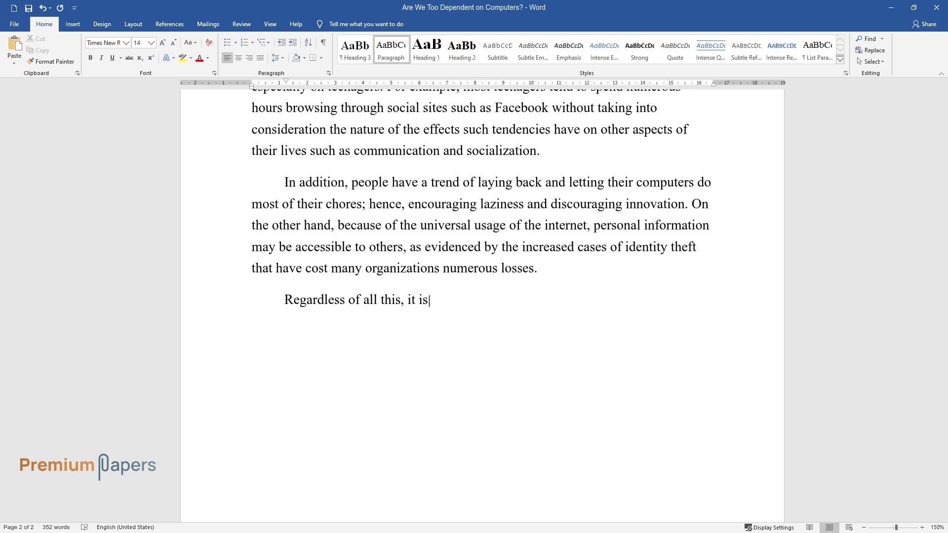
type(" not fair to ban an innovation just")
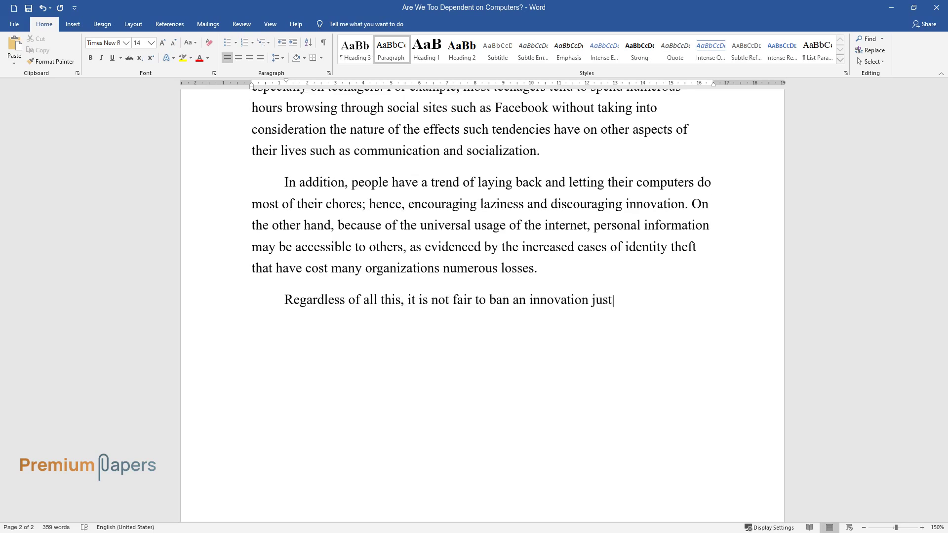
type(" because it has a few negative eff")
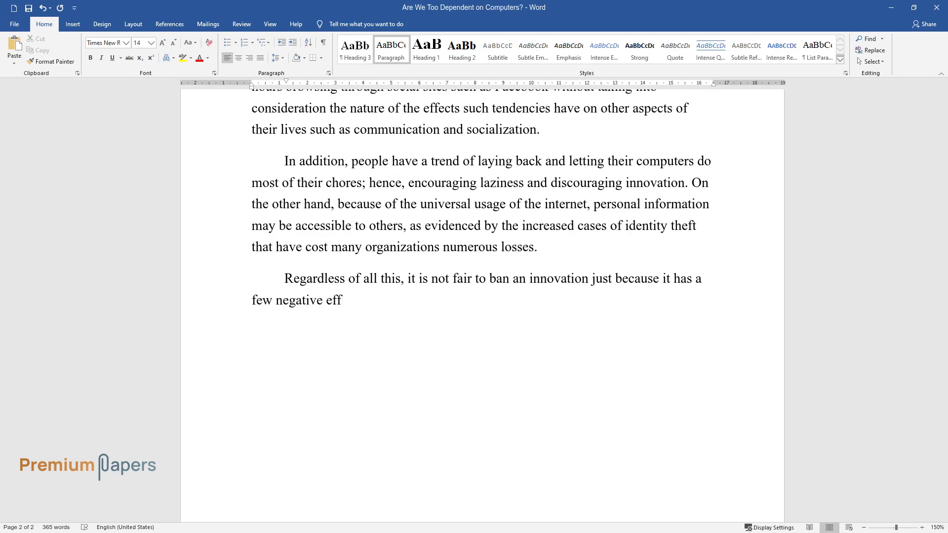
type("ects. Almost all great inventions a")
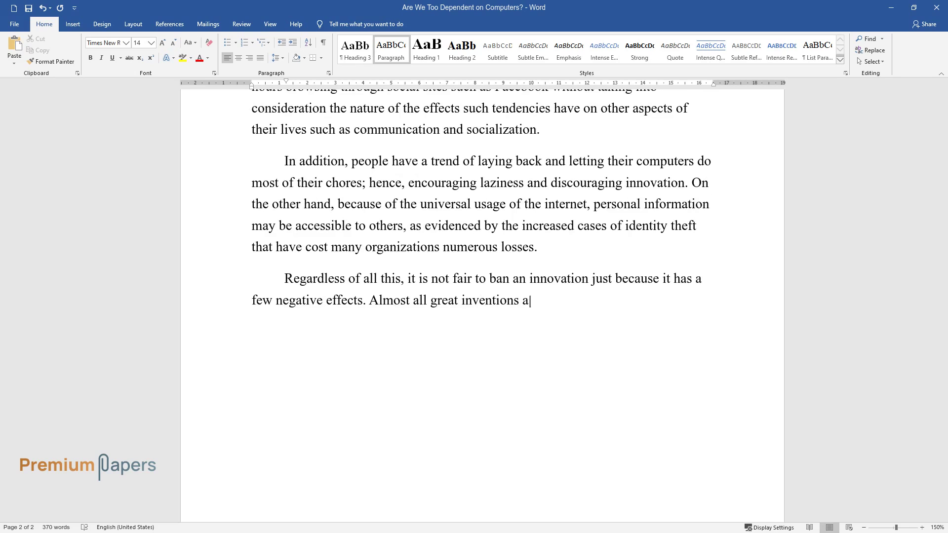
type("nd discoveries have their negative")
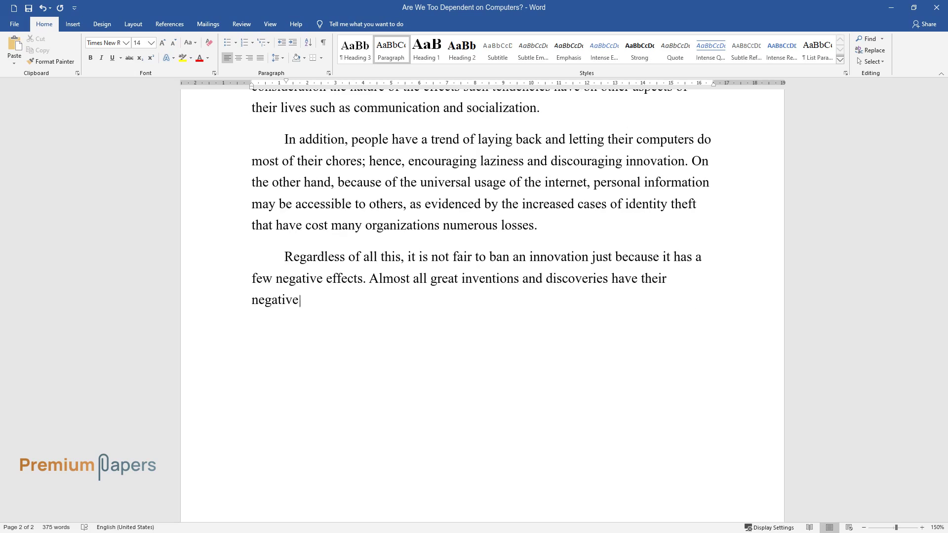
type(" sides; however, if well used and i")
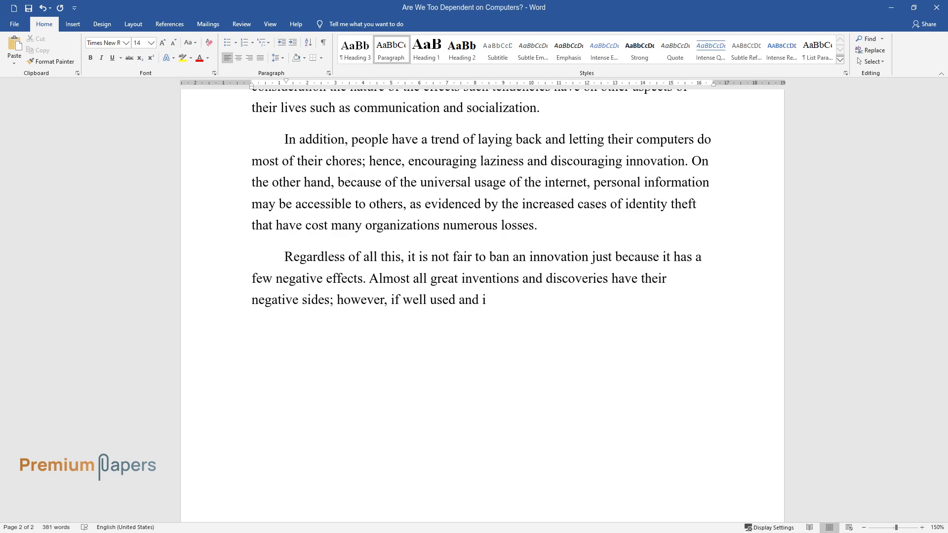
type("n a controlled manner, the likelihood of such effects resulting – is ")
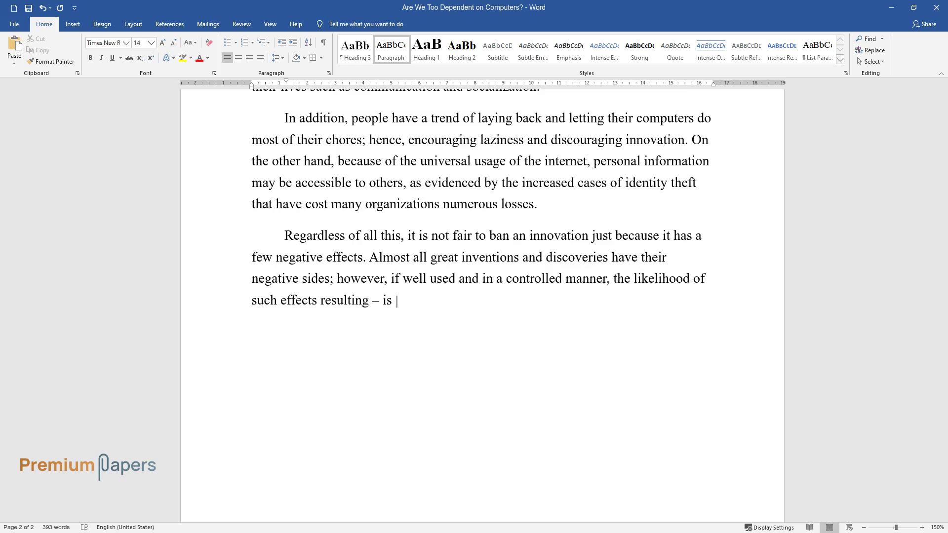
type("minimal. For example, the depurati")
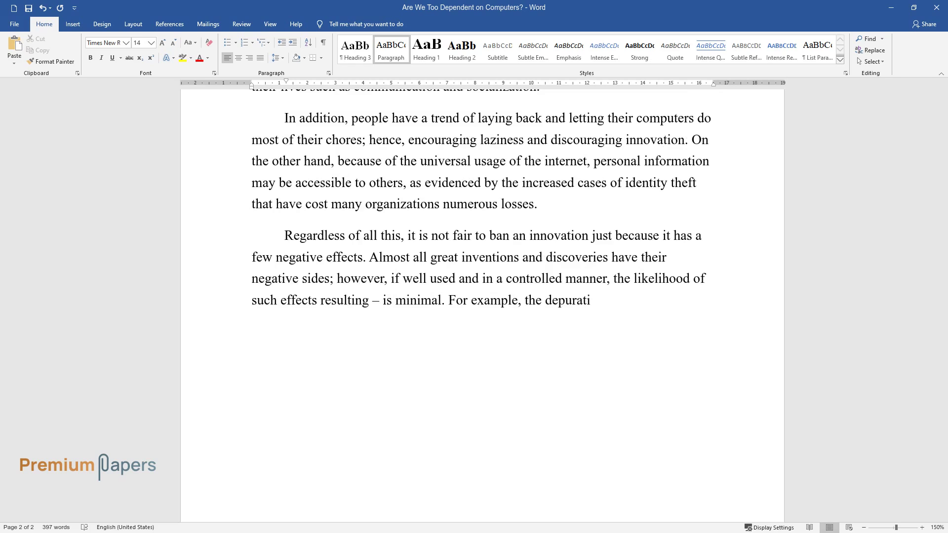
type("on of Botox has given hope")
type(" to milli")
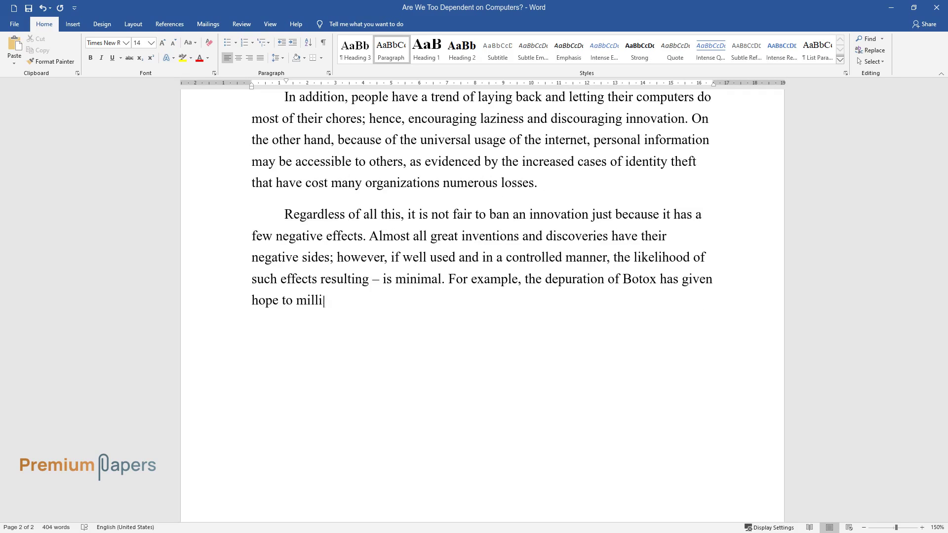
type("ons of people who wish to retain t")
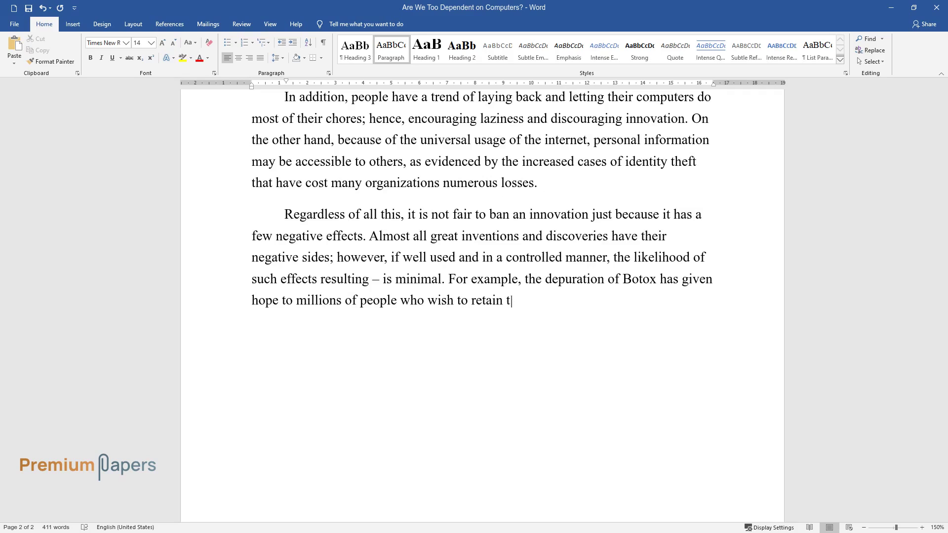
type("heir youthful skin when used as req")
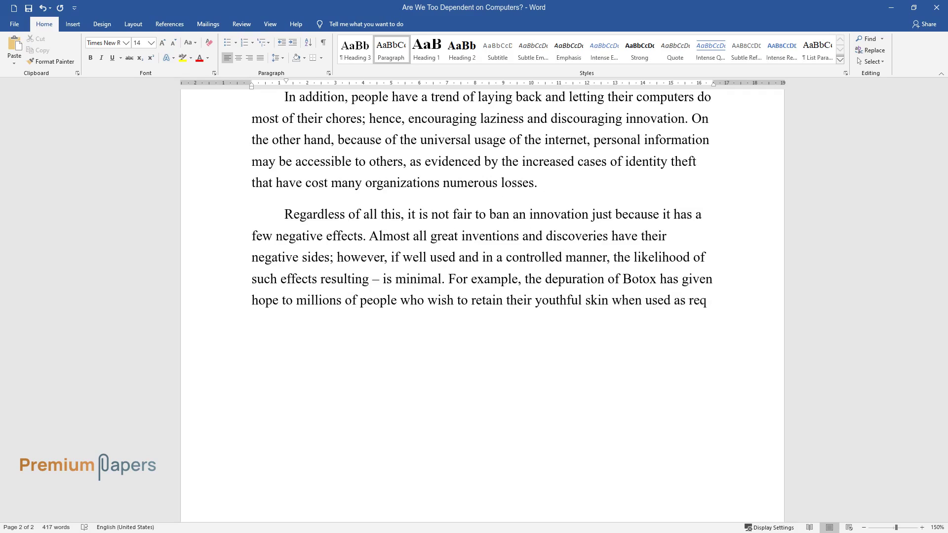
type("uired; hence, people should not bl")
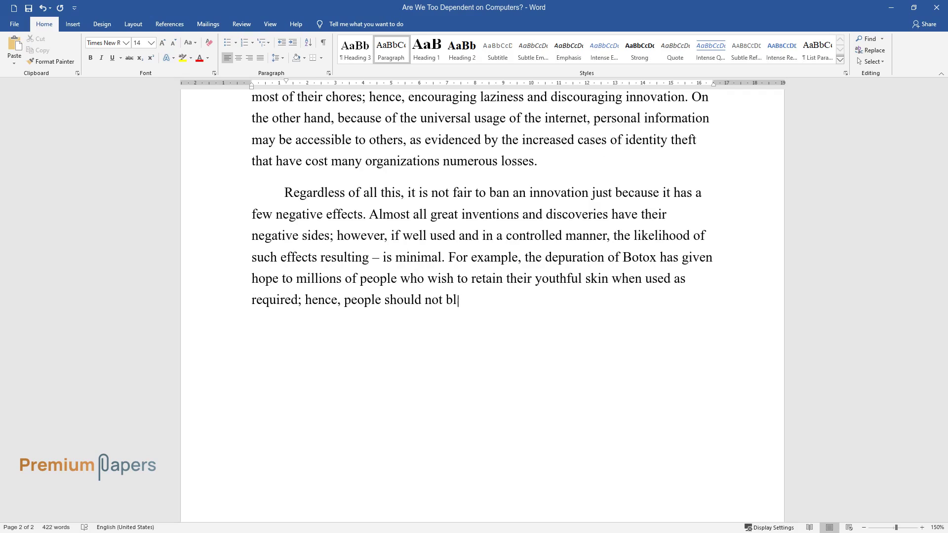
type("ame Botox when it causes swellings ")
type("in overdose cases. Simila")
type("rly, the ")
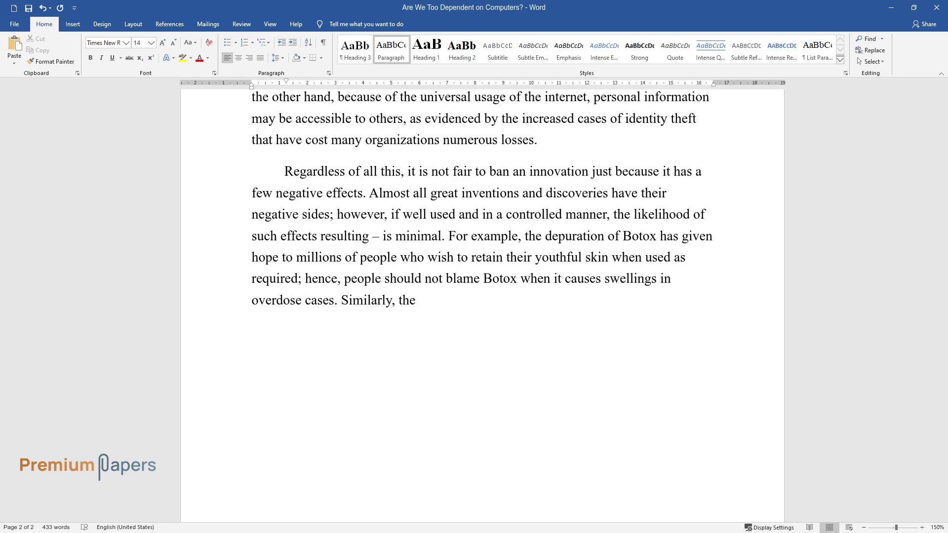
type("negative effects brought by overusi")
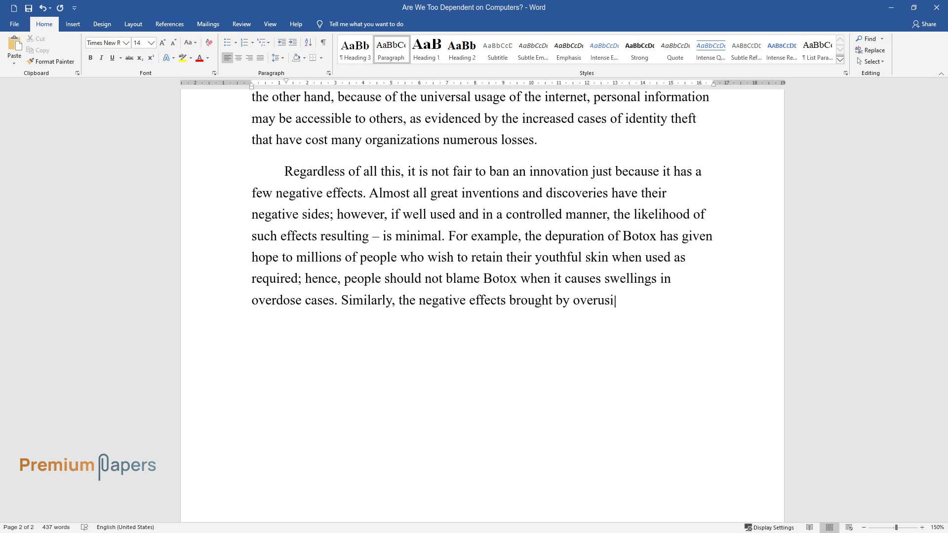
type("ng computers are individual cases ")
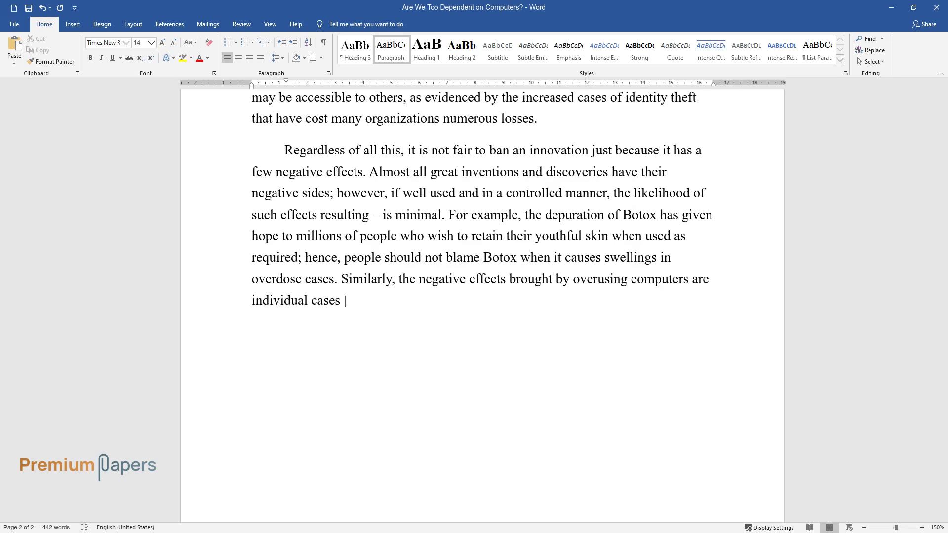
type("that should be blamed on an indivi")
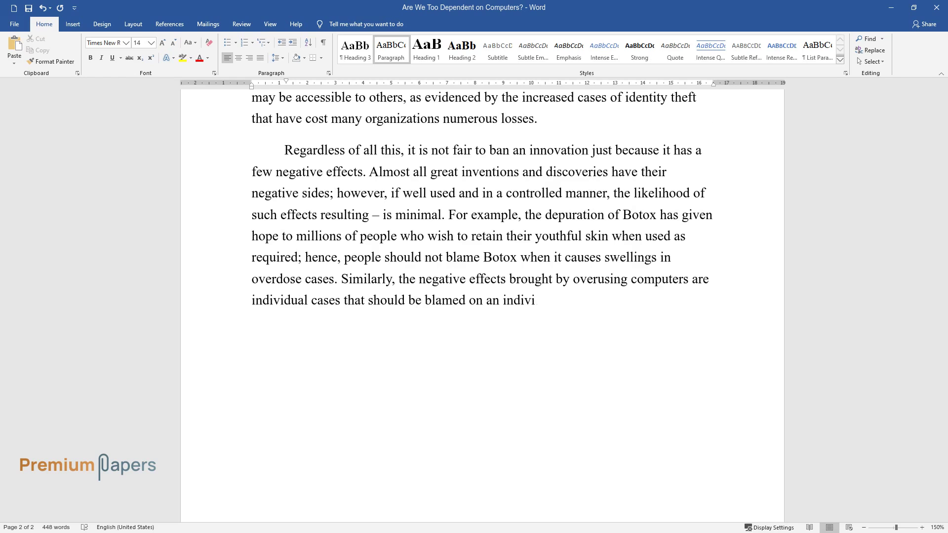
type("dual and not technology.")
key("Return")
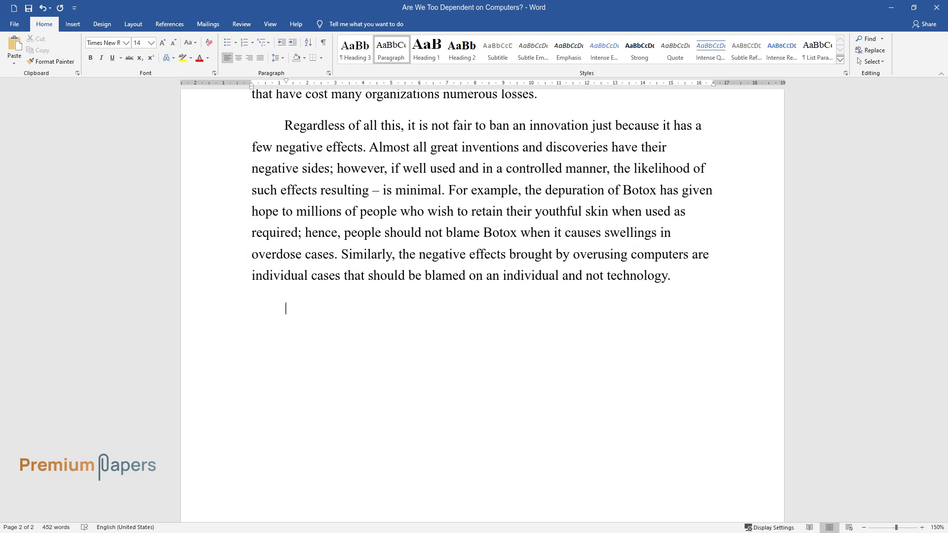
- Write the 'Most individuals normally use computers…' paragraph on education, internet information and virtual classes
type("Most individuals normally")
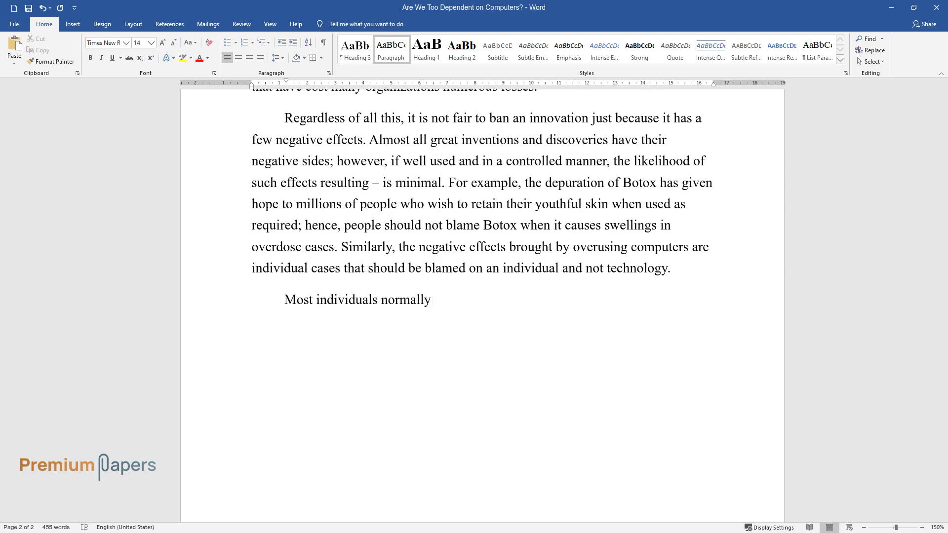
type(" use computers to perform most of the")
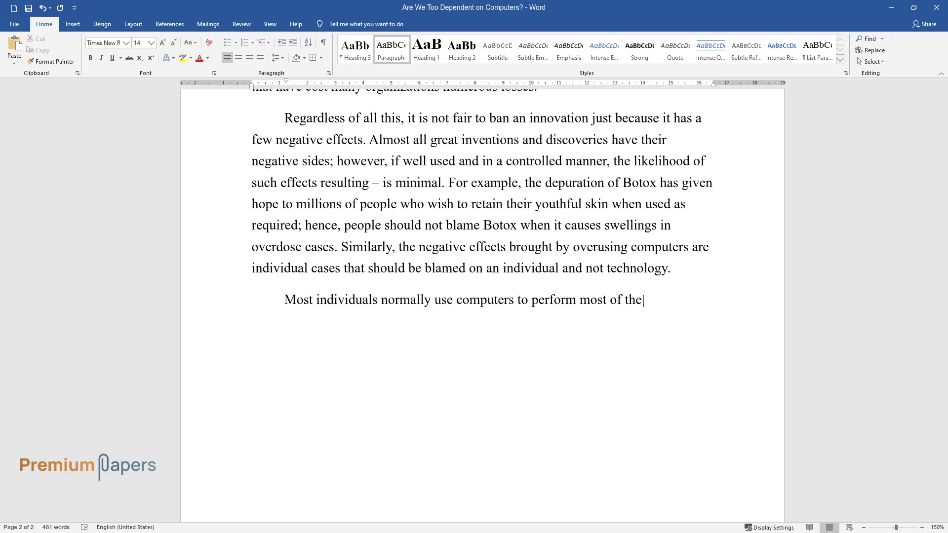
type("ir duties in the name of pursuing h")
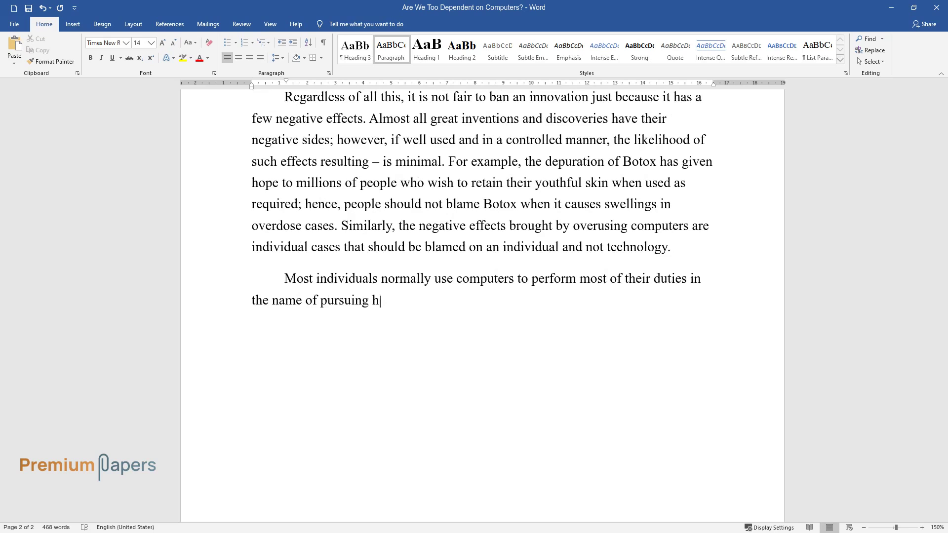
type("appiness, as computers can execute")
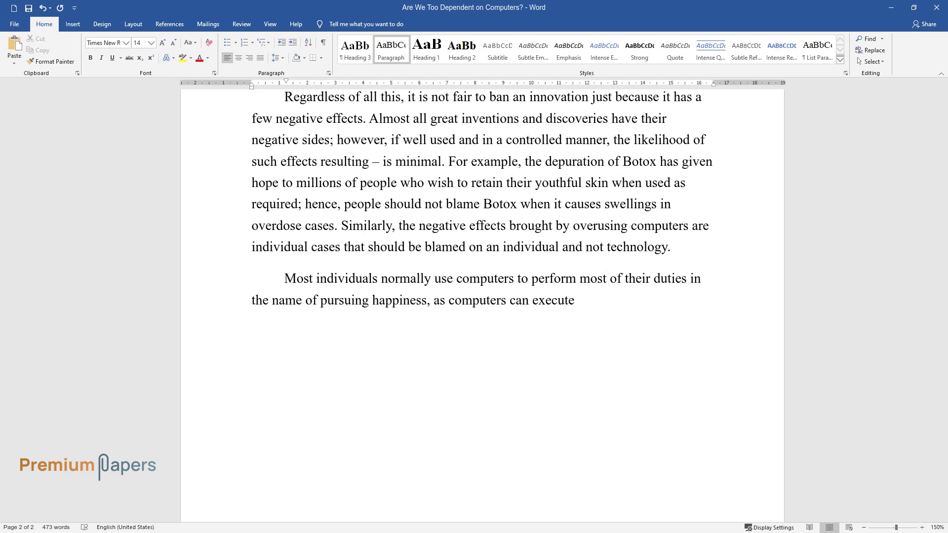
type(" numerous duties within shor")
type("t durati")
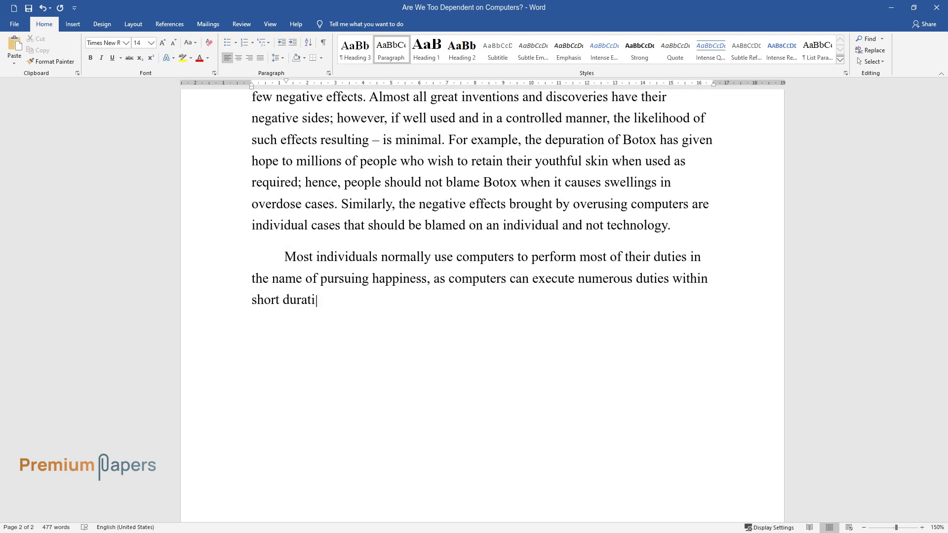
type("ons. In addition, computers are use")
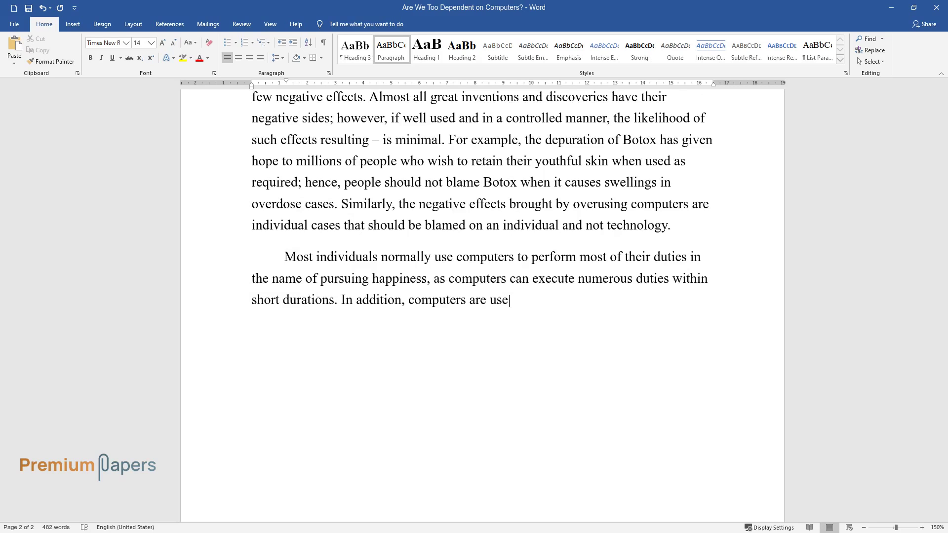
type("d in education, because they have m")
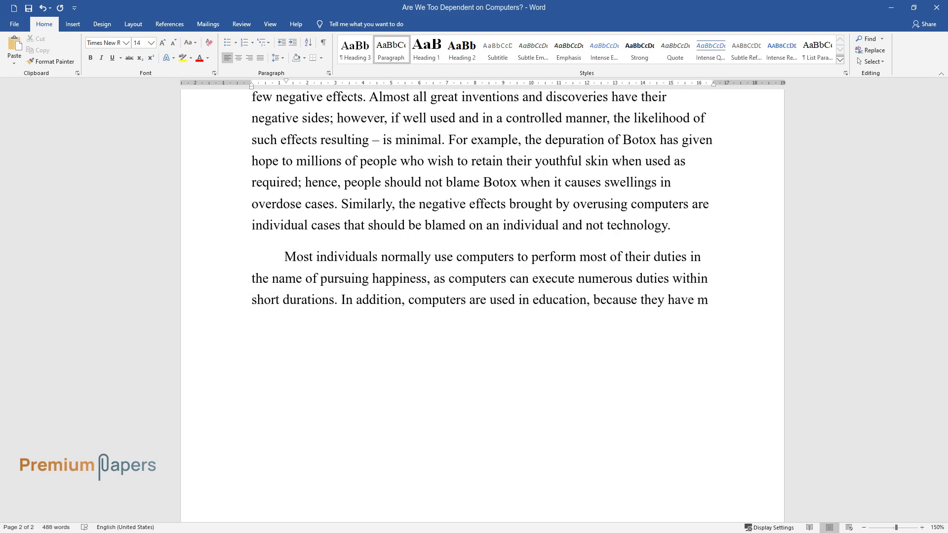
type("ade the learning process easier reg")
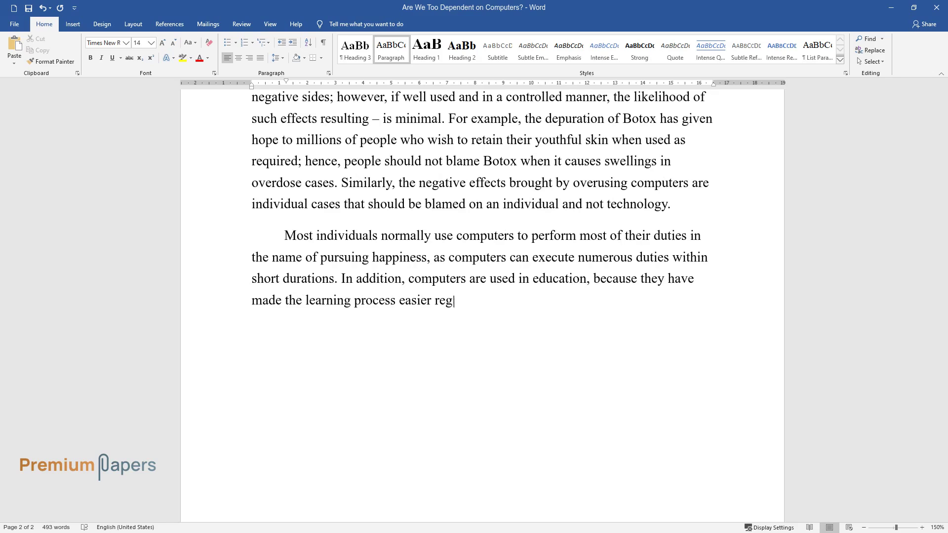
type("ardless of an indi")
type("vidual's geographical position. Th")
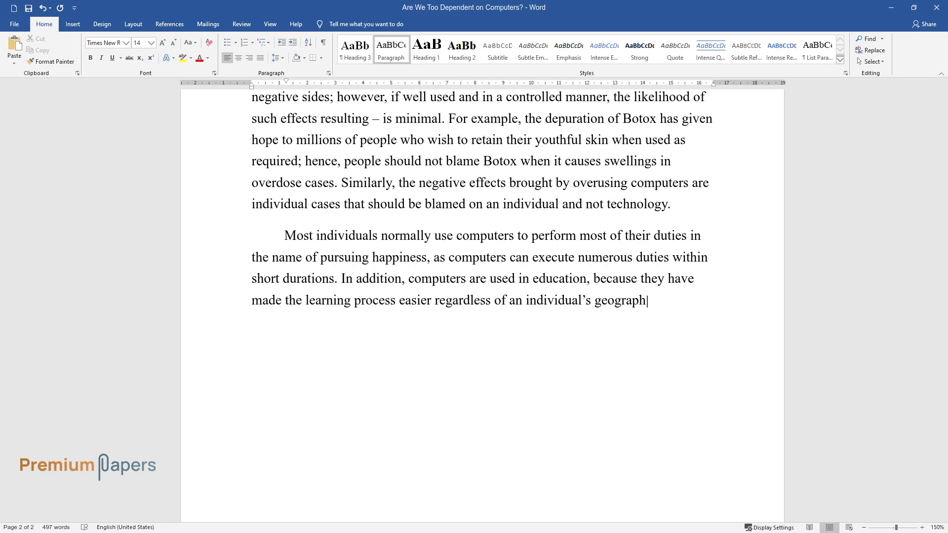
type("rough the internet")
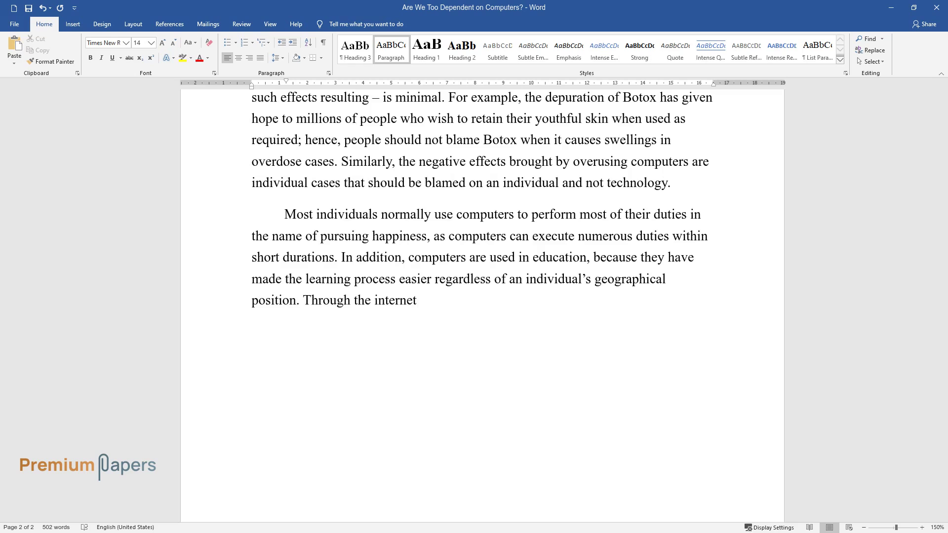
type(" people can receive and send any in")
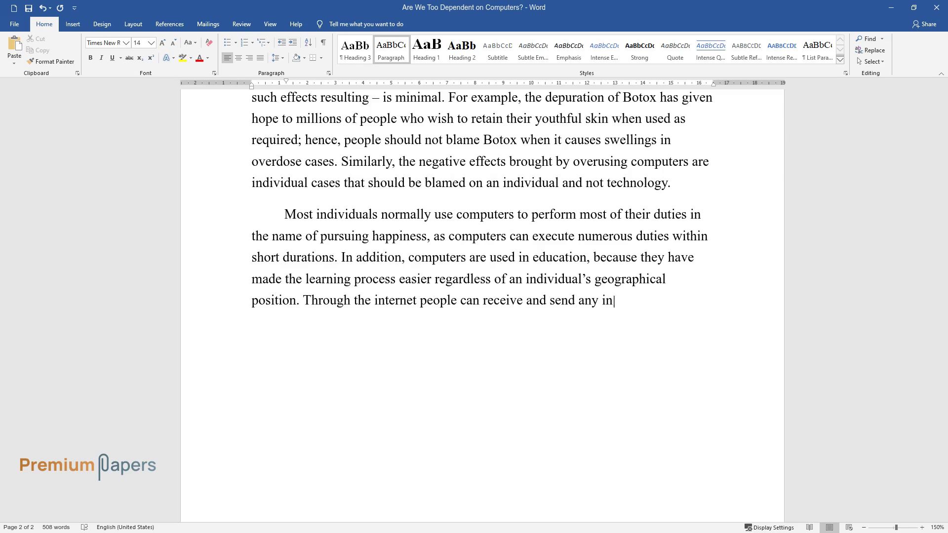
type("formation; people can attend virtual classes and can also get any rese")
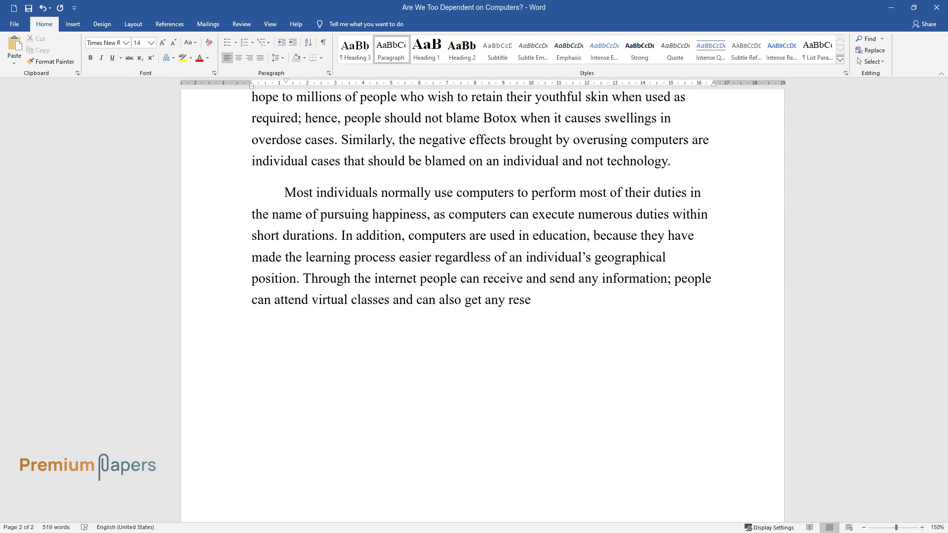
type("arch information.")
- Start the 'In conclusion, the concern about computers as agents of laziness is unjustifiable…' paragraph
key("Return")
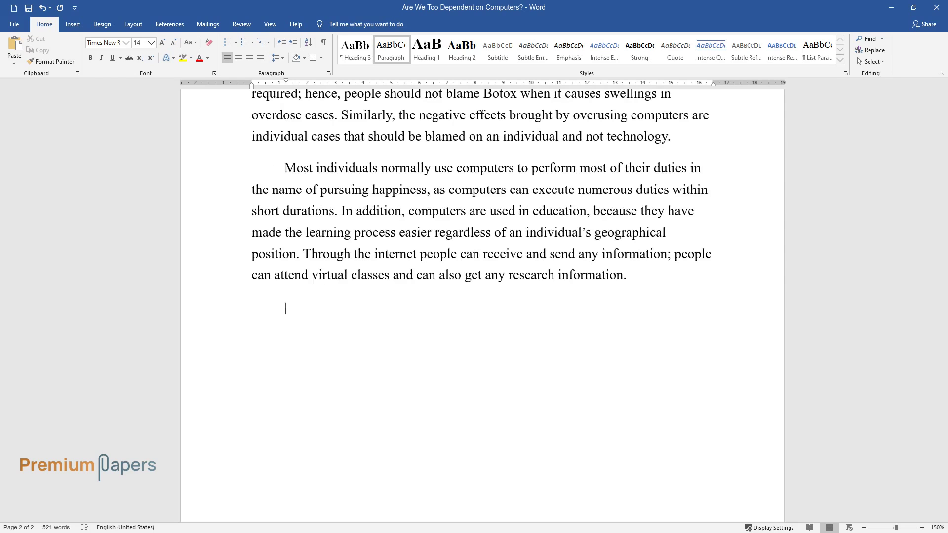
type("In conclusion, the concern about ")
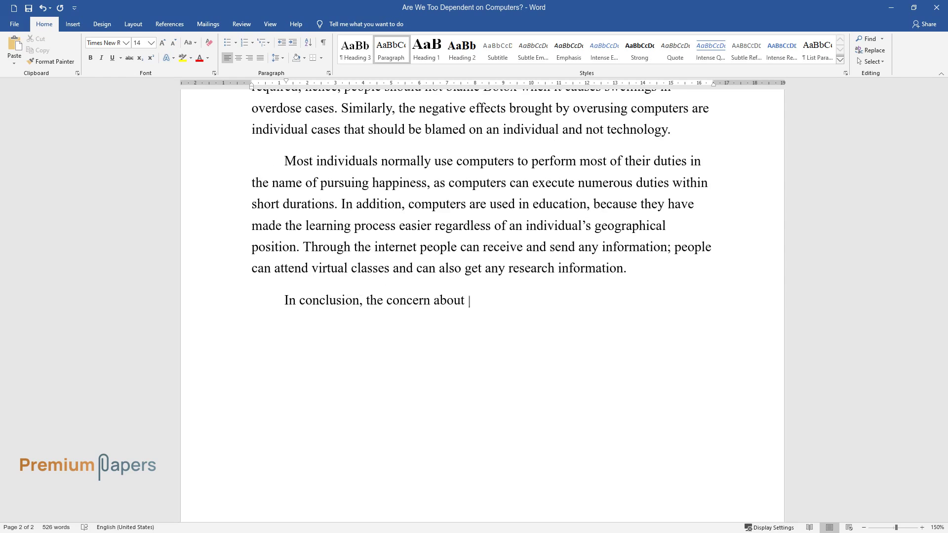
type("computers as agents of laziness is")
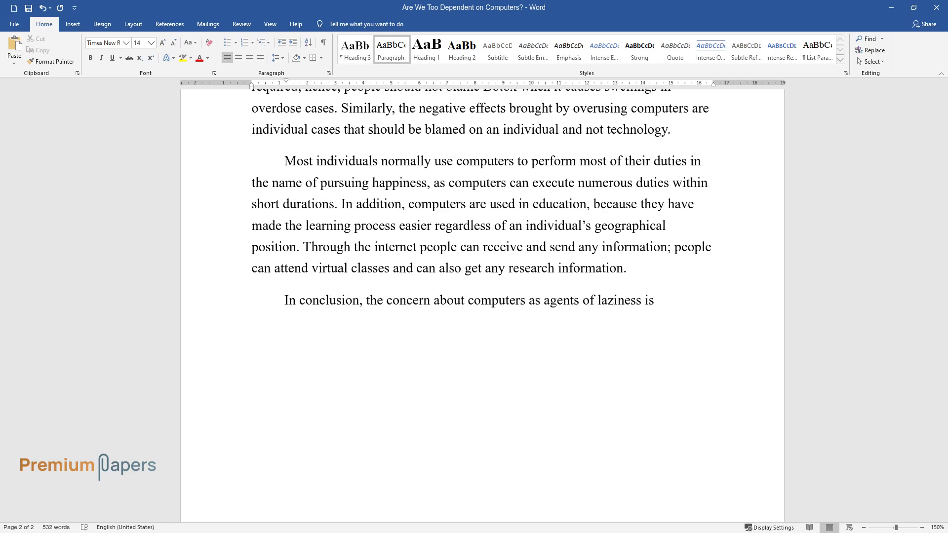
type(" unjustifiable, because in the firs")
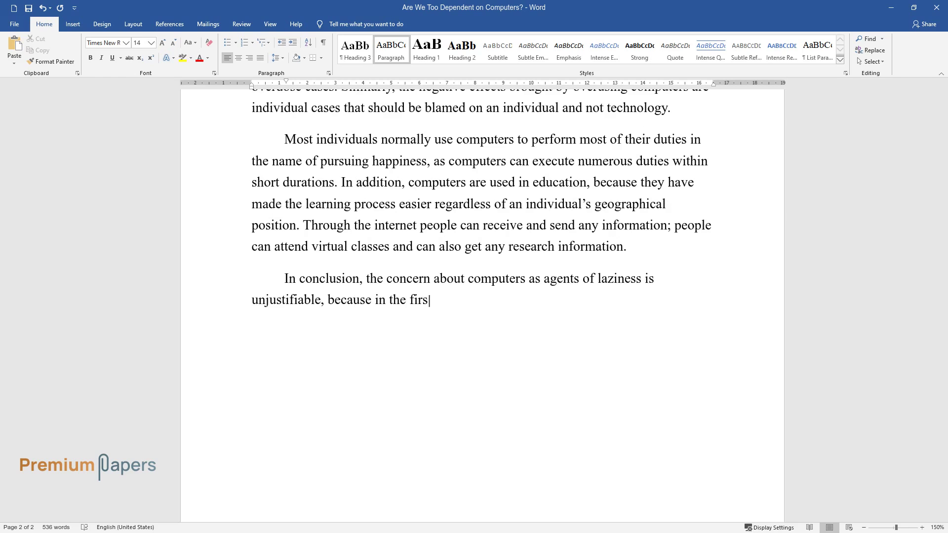
type("t place to buy any high-end techno")
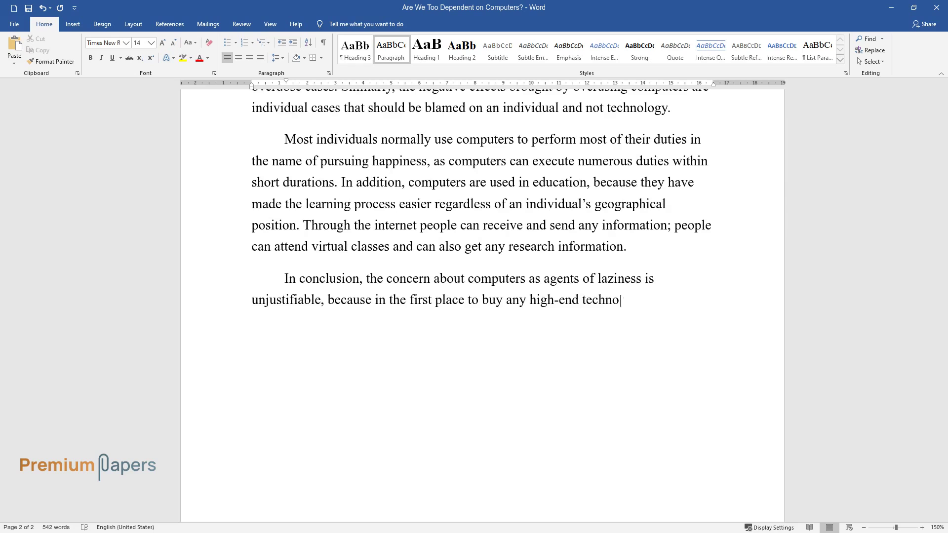
type("logy one has to work hard.")
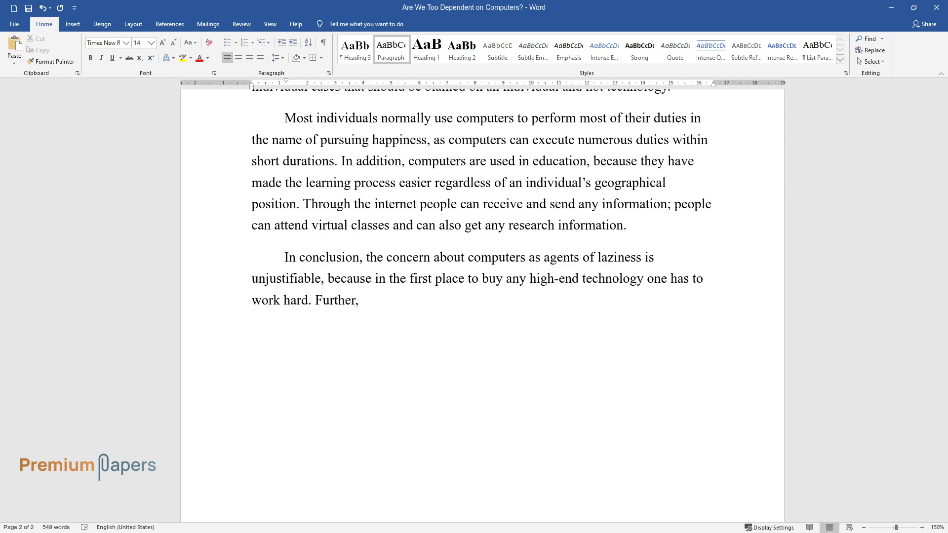
type(" Further, for those who do not work hard, a")
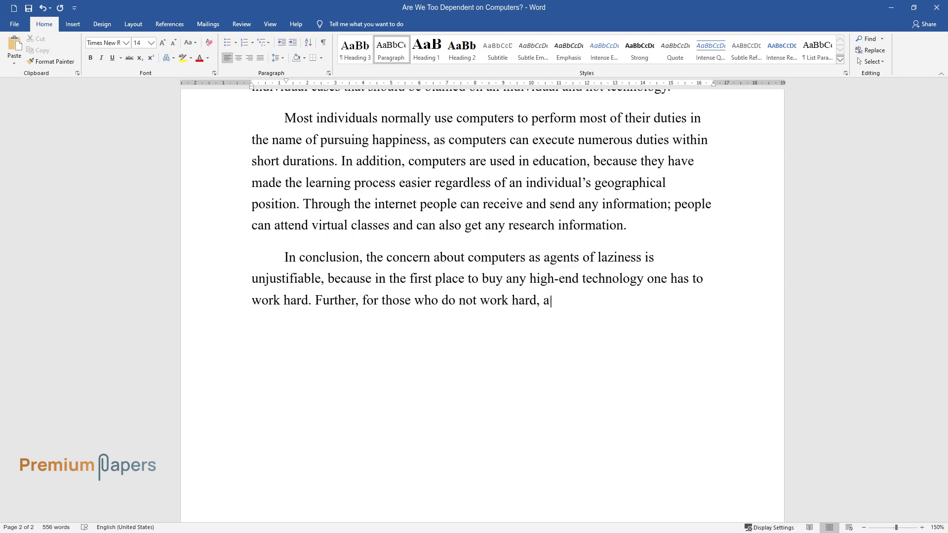
type("t one point in their lives they must study h")
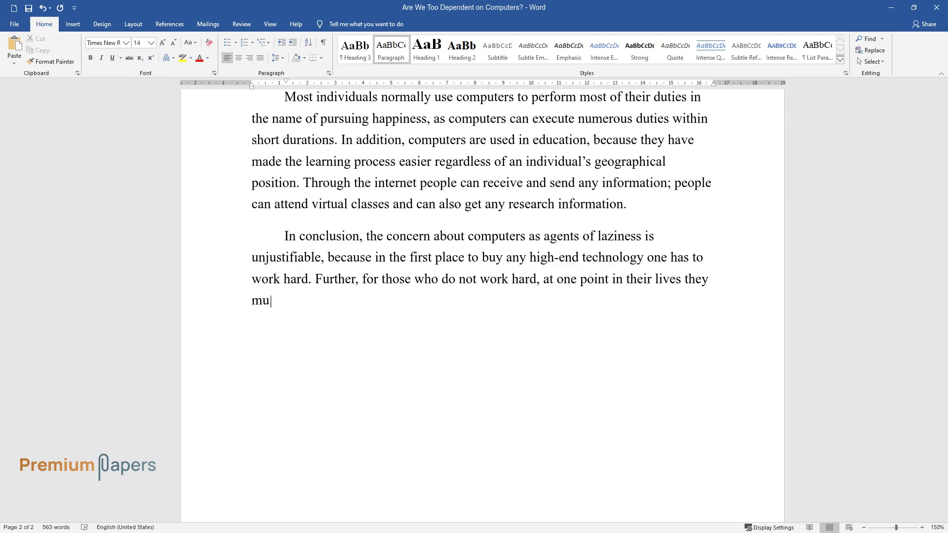
type("ard to be smart enough to")
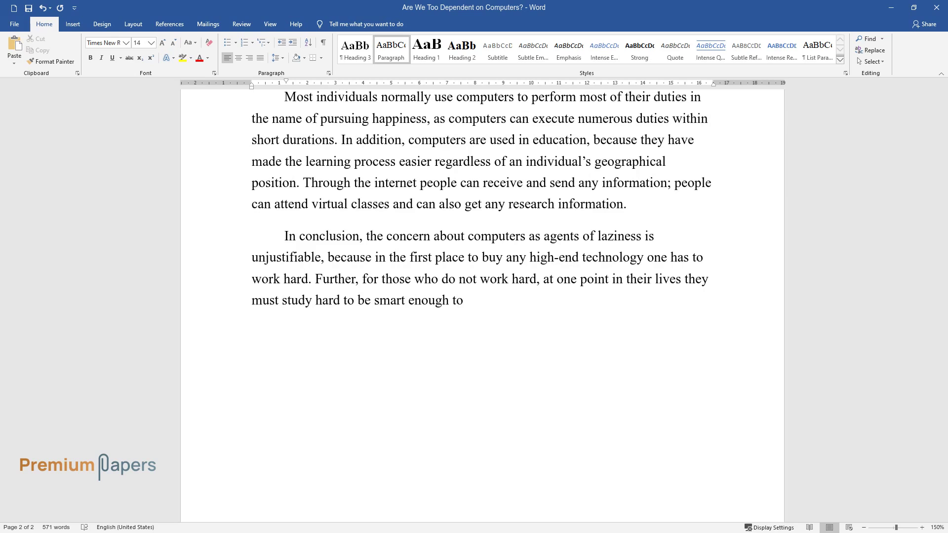
type(" use any product of technology.")
- Begin the closing 'Therefore, it is important for those individuals who neglect computers…' paragraph
key("Return")
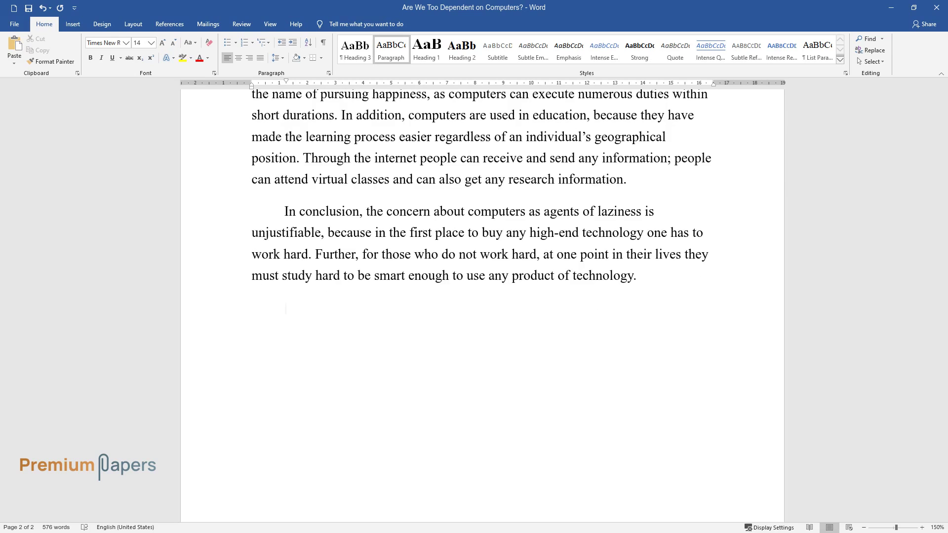
type("Therefore, it is i")
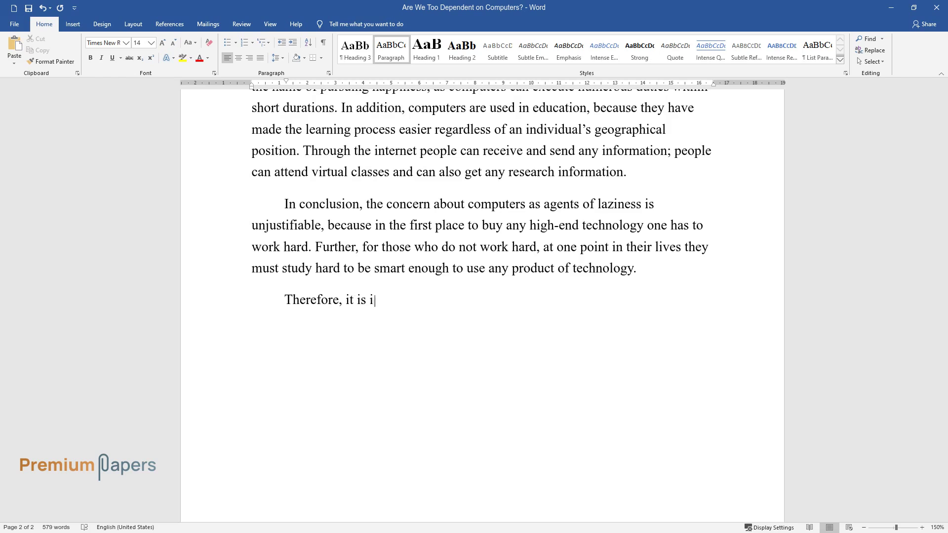
type("mportant for those individuals who n")
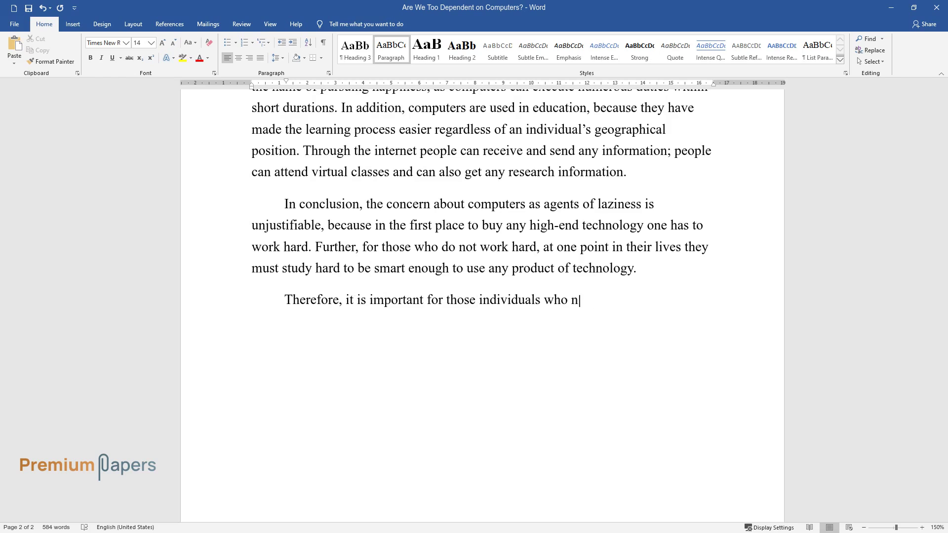
type("eglect computers in their lives to note that computers are not the proble")
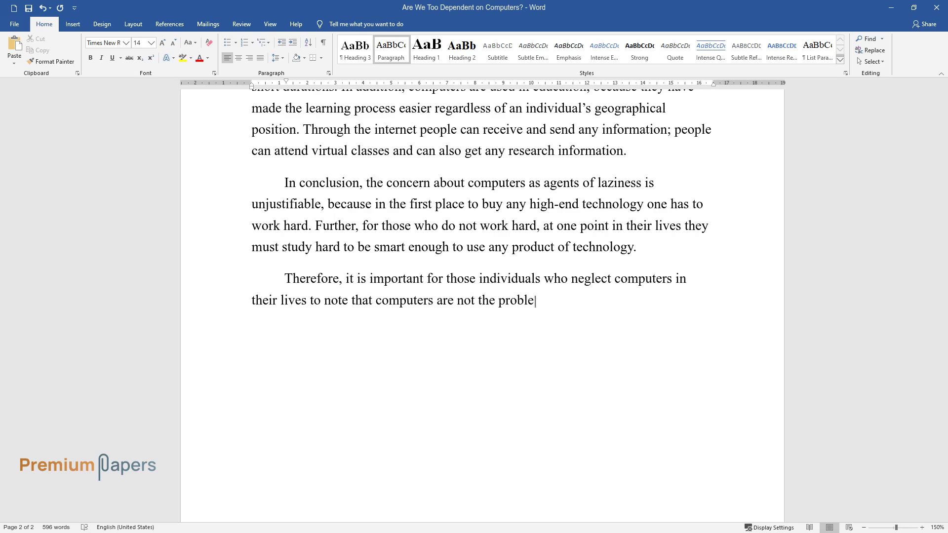
type("m, but rather the problem is the misuse of computers by irresponsible ind")
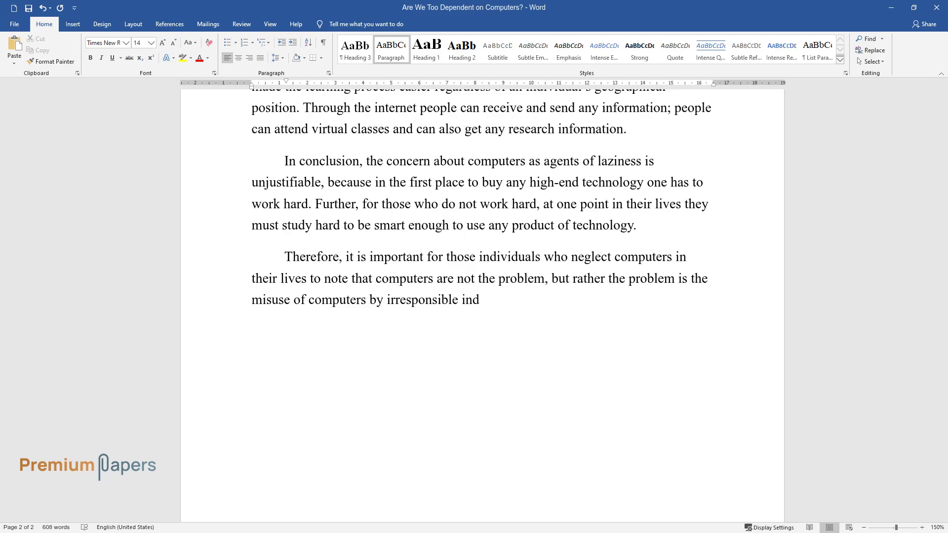
type("ividuals. Considering this, there is")
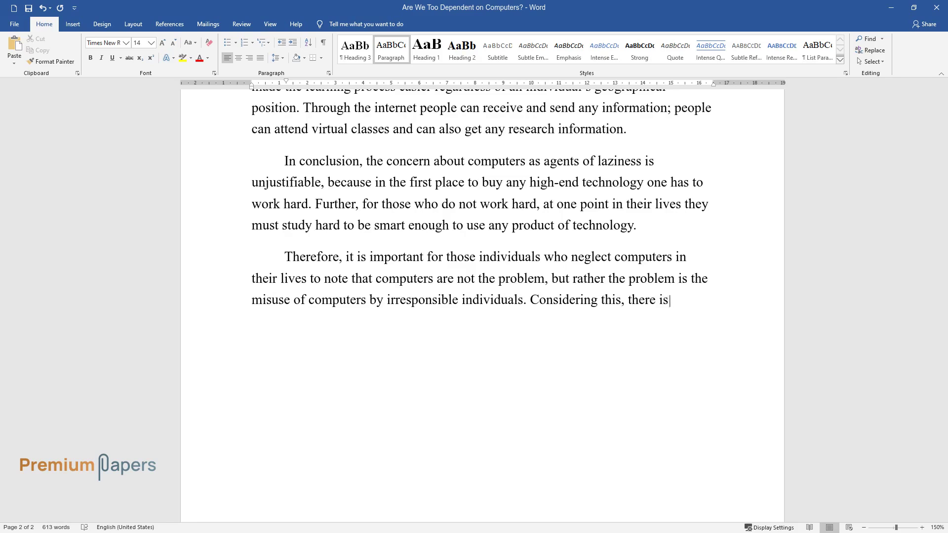
type(" never “too dependent” when it comes")
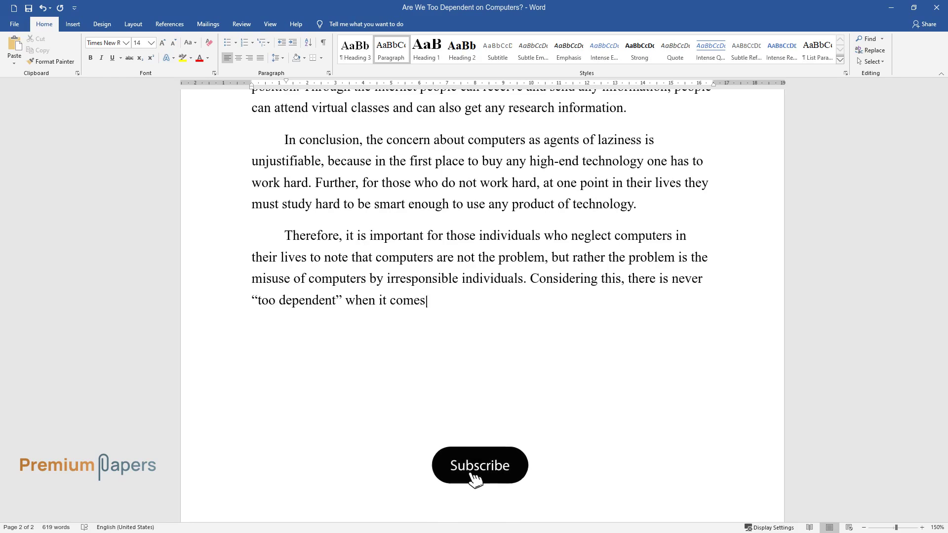
type(" to using any products of technology,")
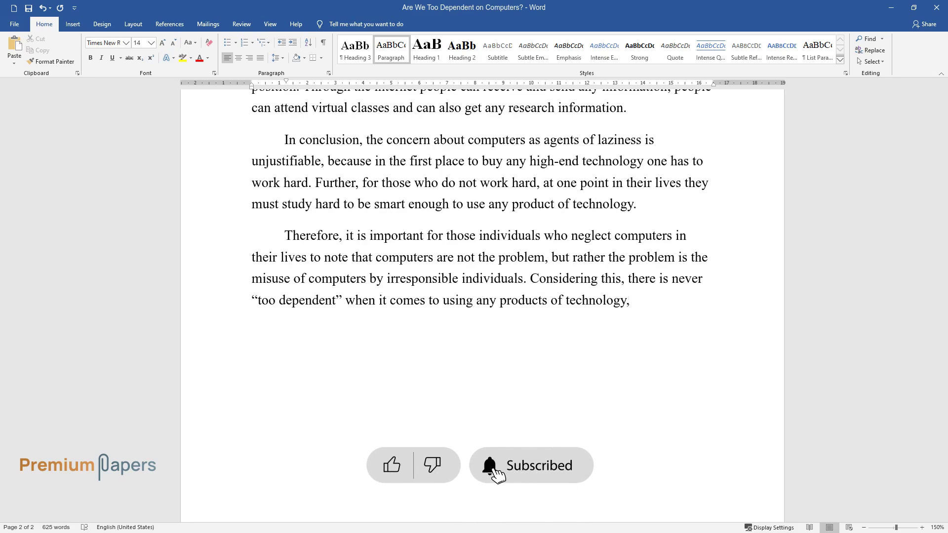
type(" because these products are not only")
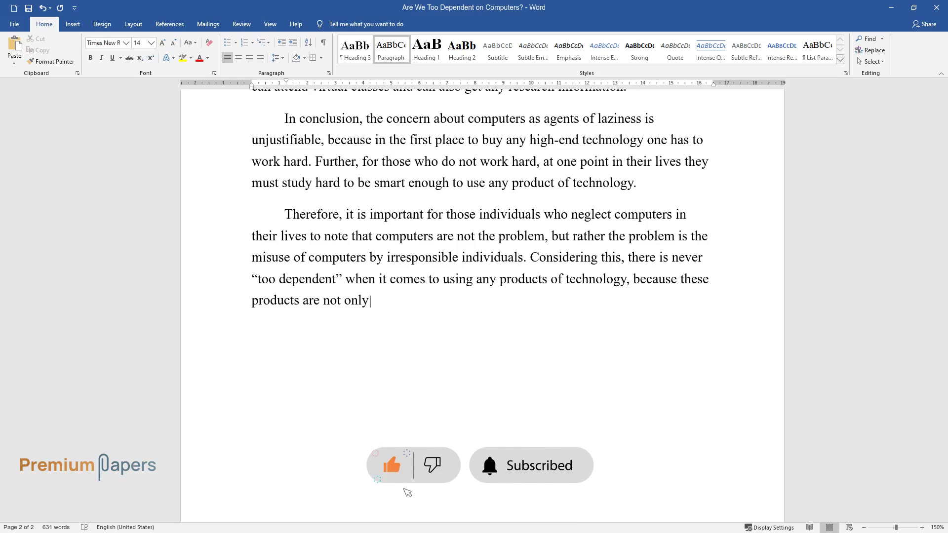
type(" timesaving but also money-saving if")
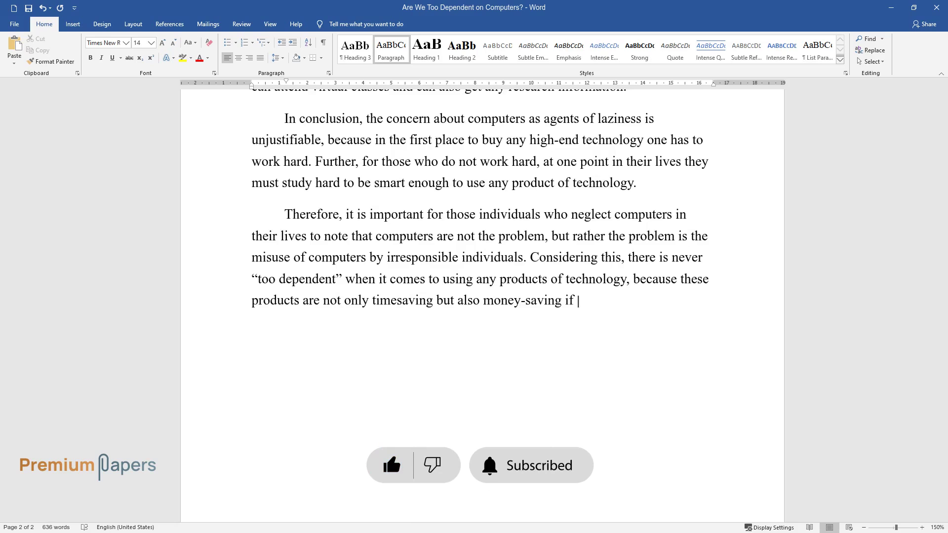